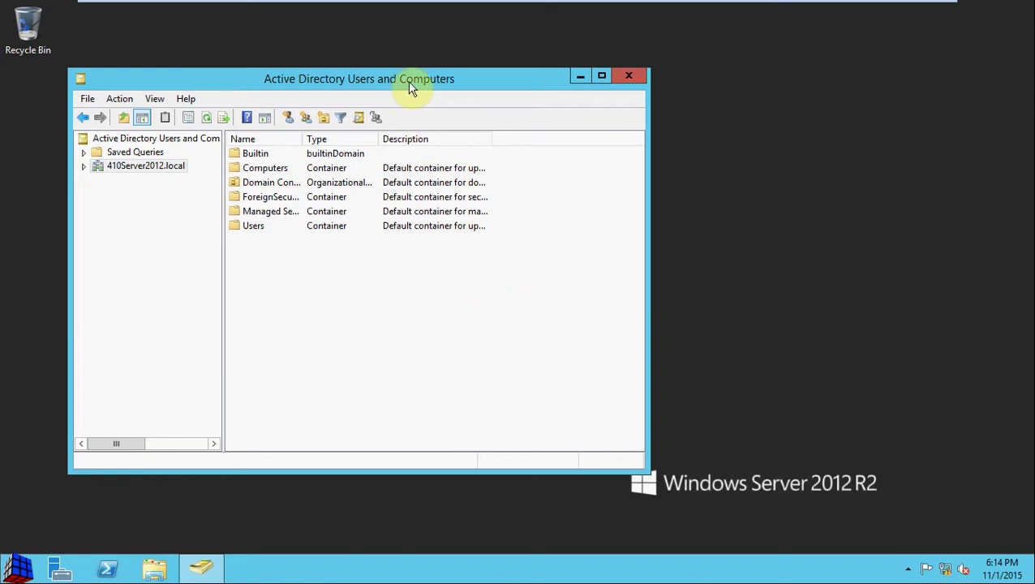
Shift the console window right and expand 410Server2012.local to list Builtin, Computers and Users.
{"action": "left_click_drag", "start_coordinate": [411, 86], "coordinate": [534, 80]}
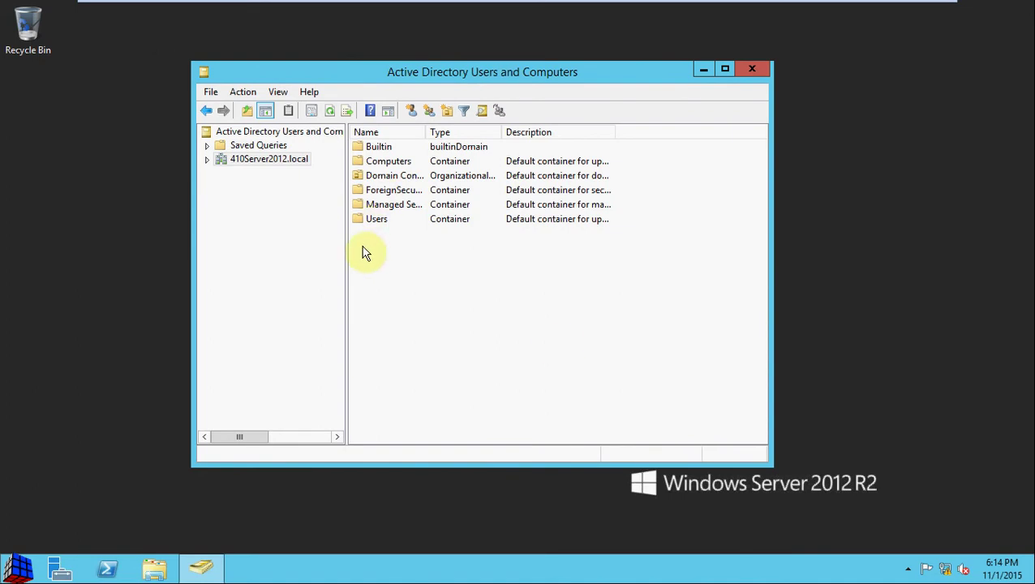
{"action": "left_click", "coordinate": [208, 160]}
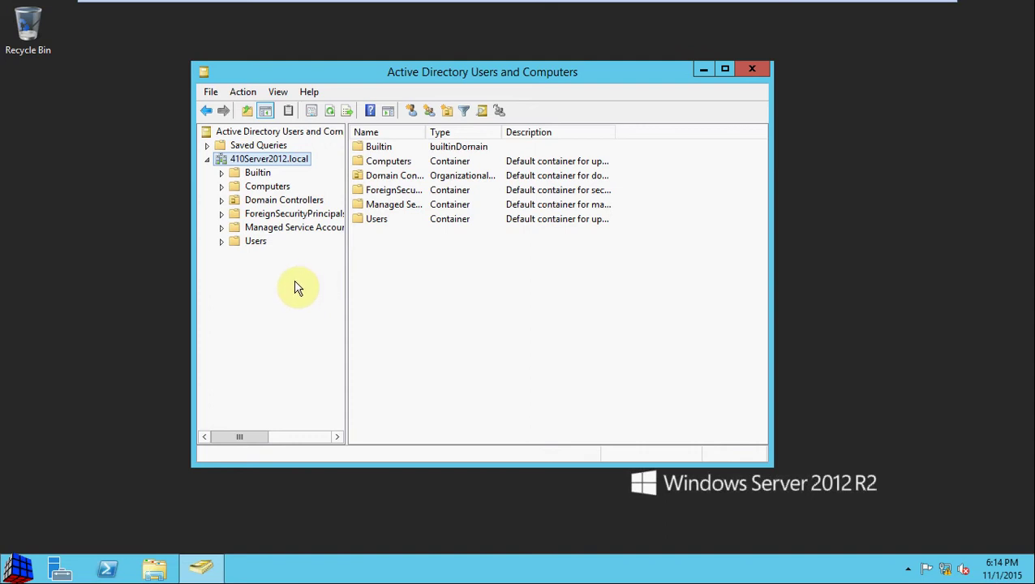
Create organizational unit TestOU1 under 410Server2012.local without deletion protection, then select it.
{"action": "right_click", "coordinate": [276, 159]}
{"action": "mouse_move", "coordinate": [391, 272]}
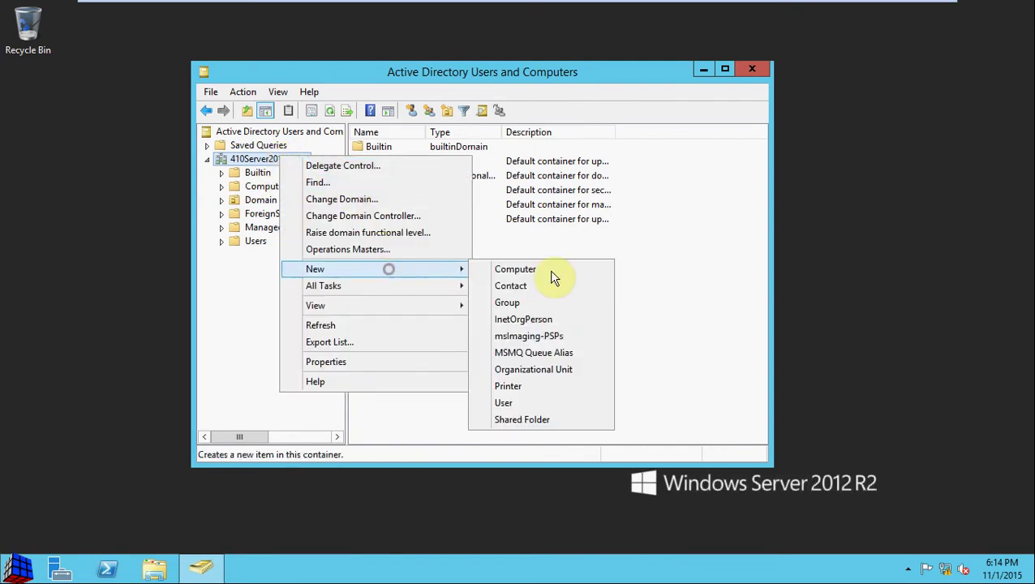
{"action": "left_click", "coordinate": [573, 371]}
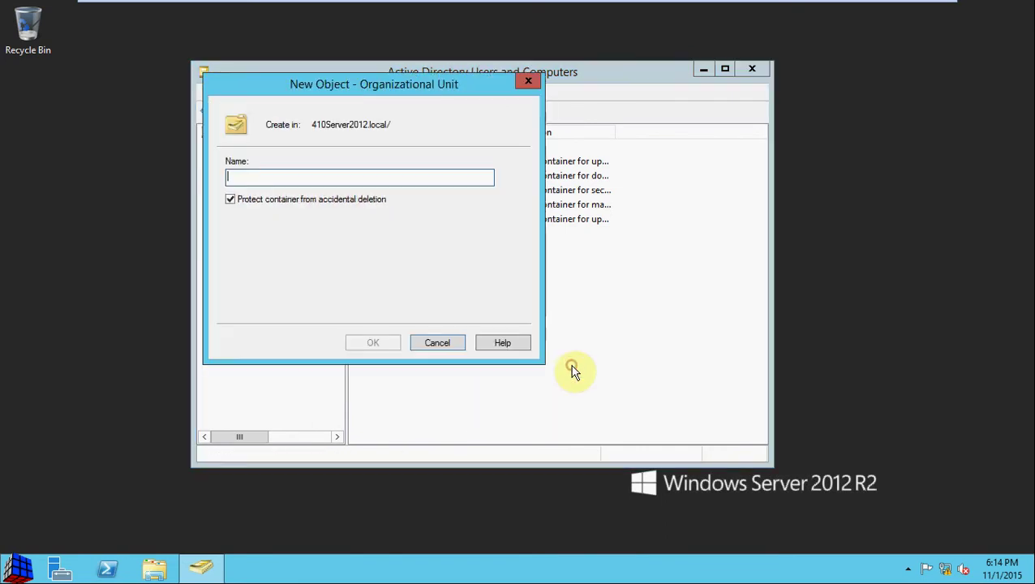
{"action": "left_click", "coordinate": [247, 201]}
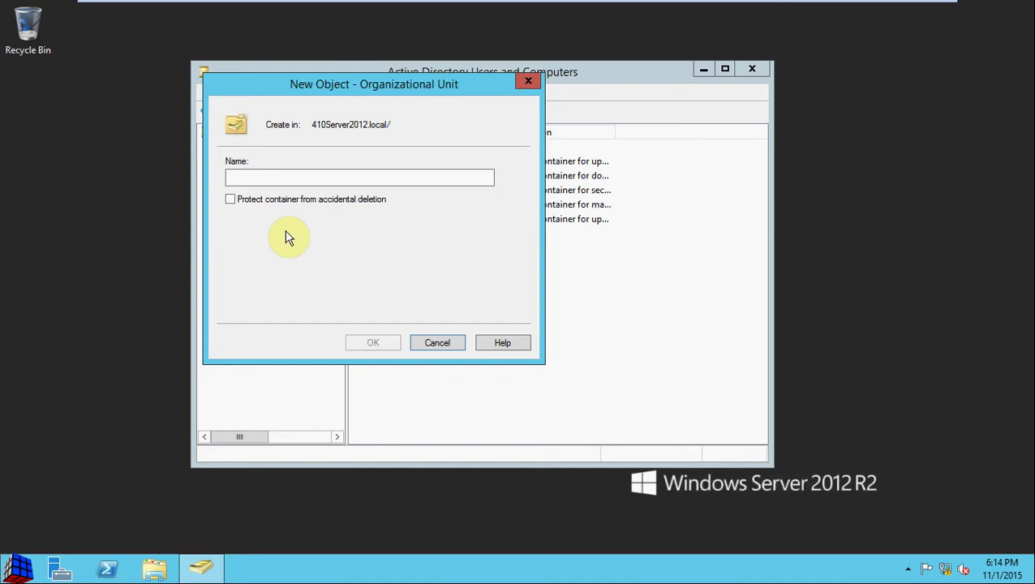
{"action": "left_click", "coordinate": [286, 175]}
{"action": "type", "text": "TestOU1"}
{"action": "left_click", "coordinate": [396, 341]}
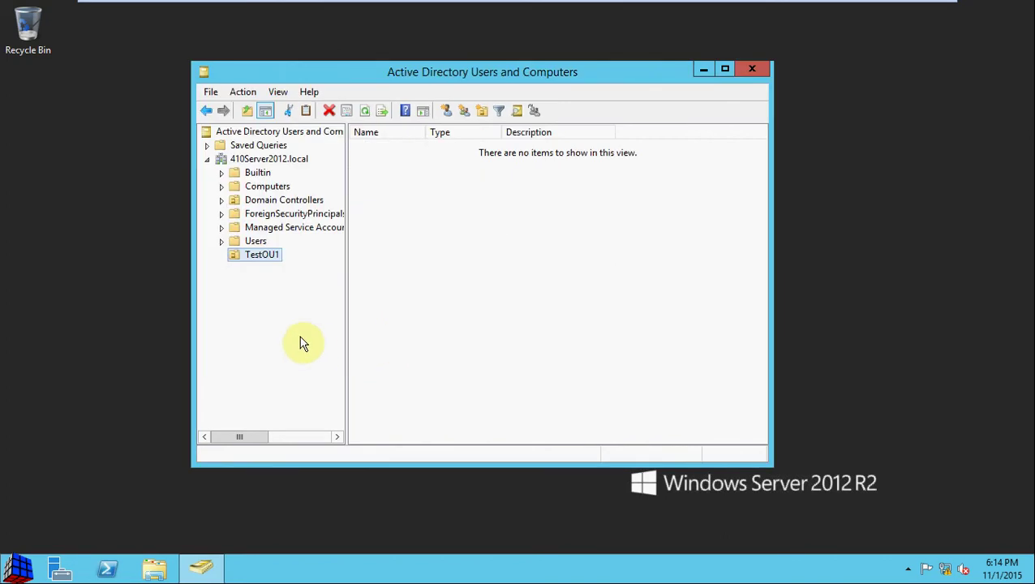
{"action": "left_click", "coordinate": [527, 184]}
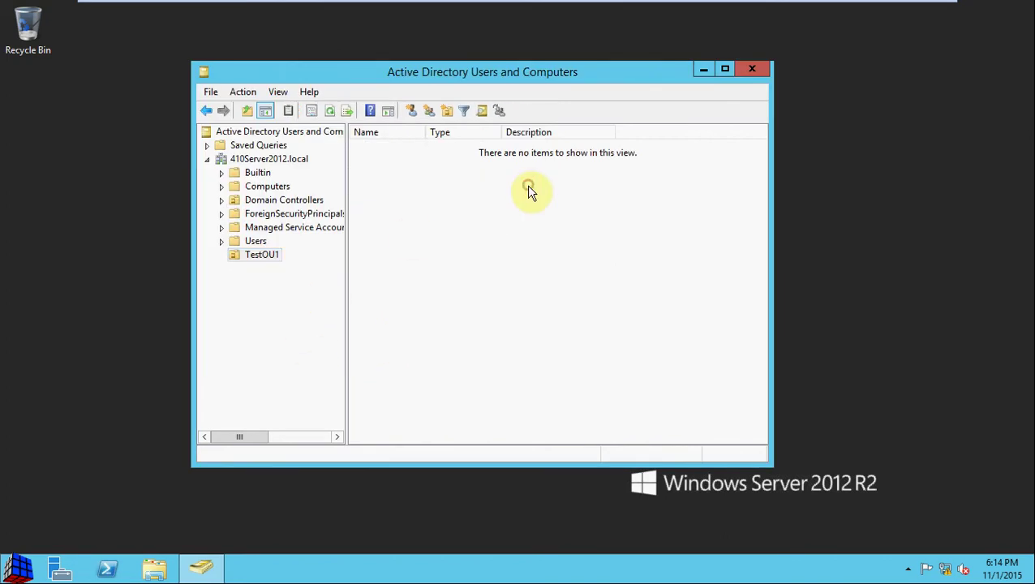
{"action": "left_click", "coordinate": [260, 254]}
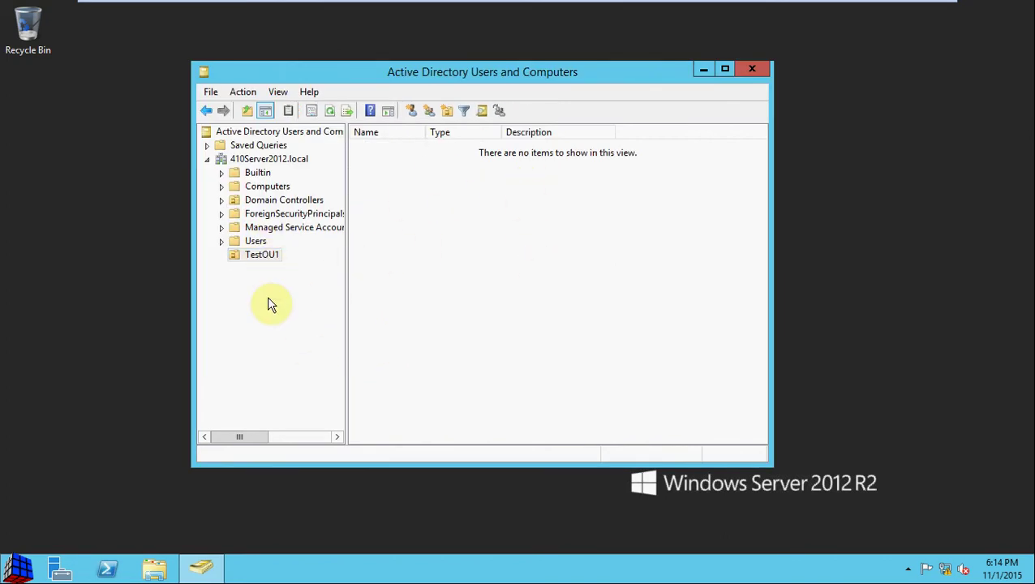
Start a new user in TestOU1 with first name Test, last name User1, logon testuser1.
{"action": "right_click", "coordinate": [446, 208]}
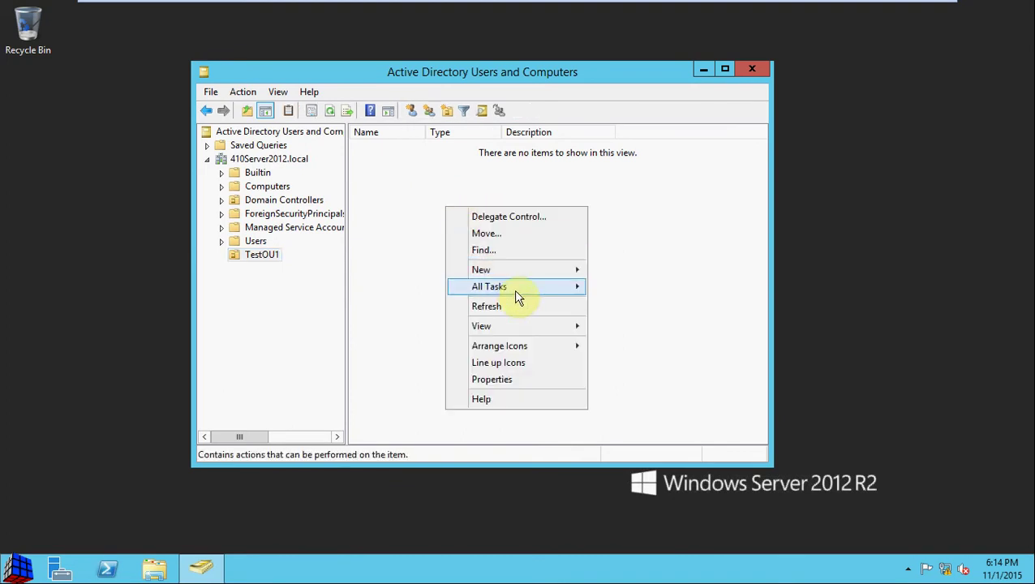
{"action": "mouse_move", "coordinate": [522, 272]}
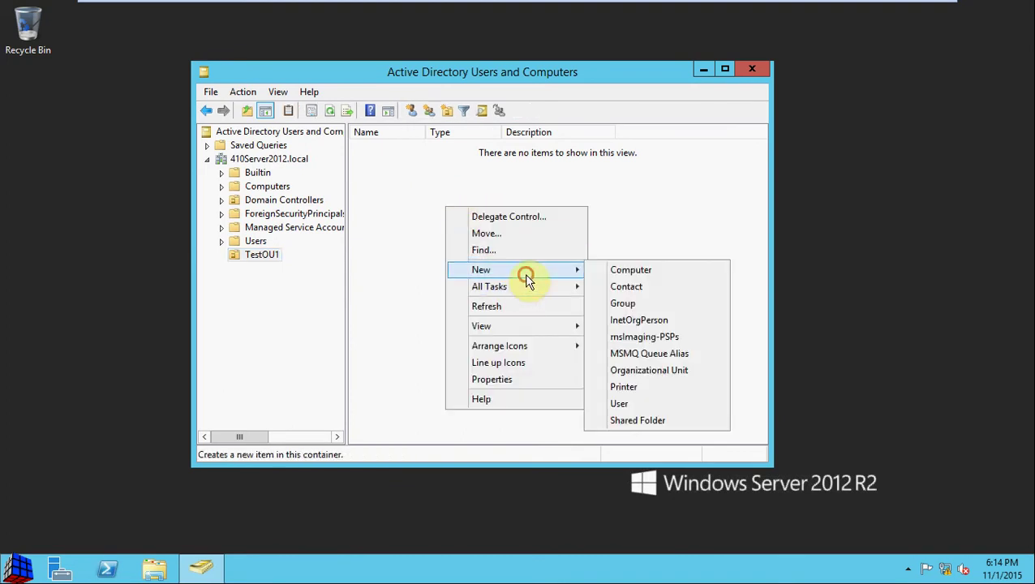
{"action": "left_click", "coordinate": [649, 404]}
{"action": "type", "text": "Test"}
{"action": "key", "text": "Tab"}
{"action": "type", "text": "User1"}
{"action": "key", "text": "Tab"}
{"action": "type", "text": "testuser1"}
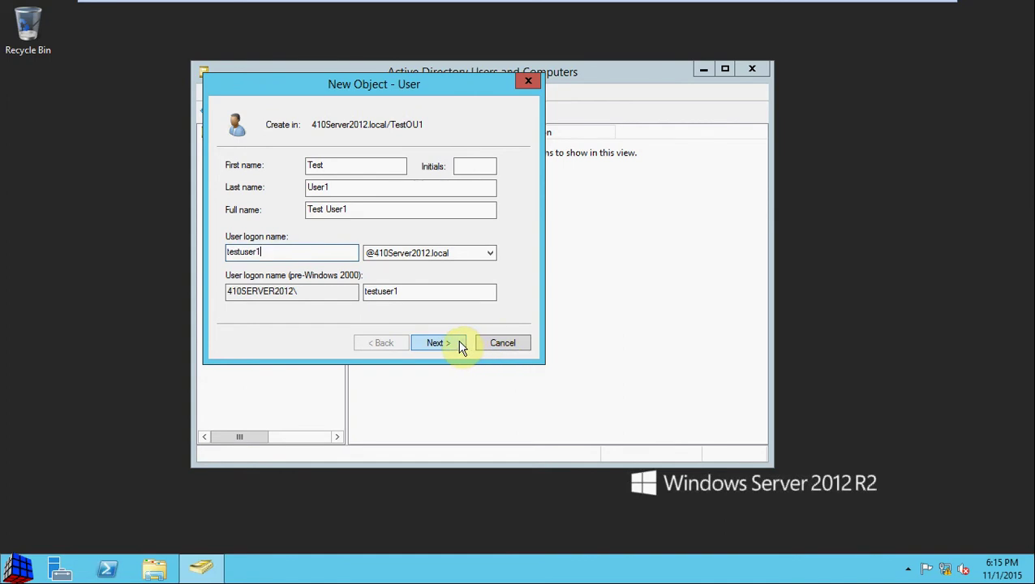
{"action": "left_click", "coordinate": [462, 347]}
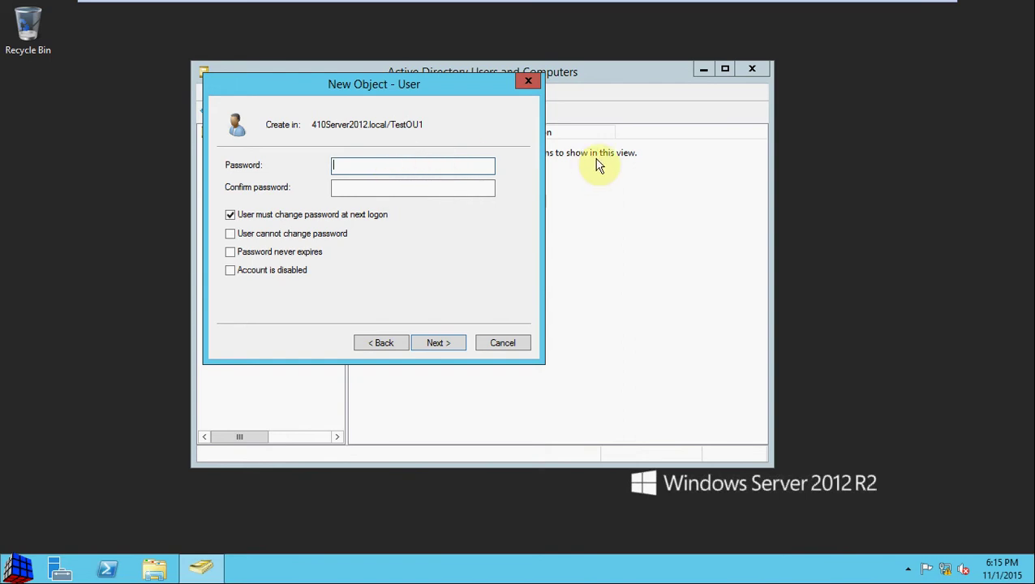
Set the user's password, no change required at next logon and never expiring, and finish.
{"action": "type", "text": "••••"}
{"action": "key", "text": "BackSpace"}
{"action": "type", "text": "•••••••"}
{"action": "key", "text": "Tab"}
{"action": "type", "text": "••••••••"}
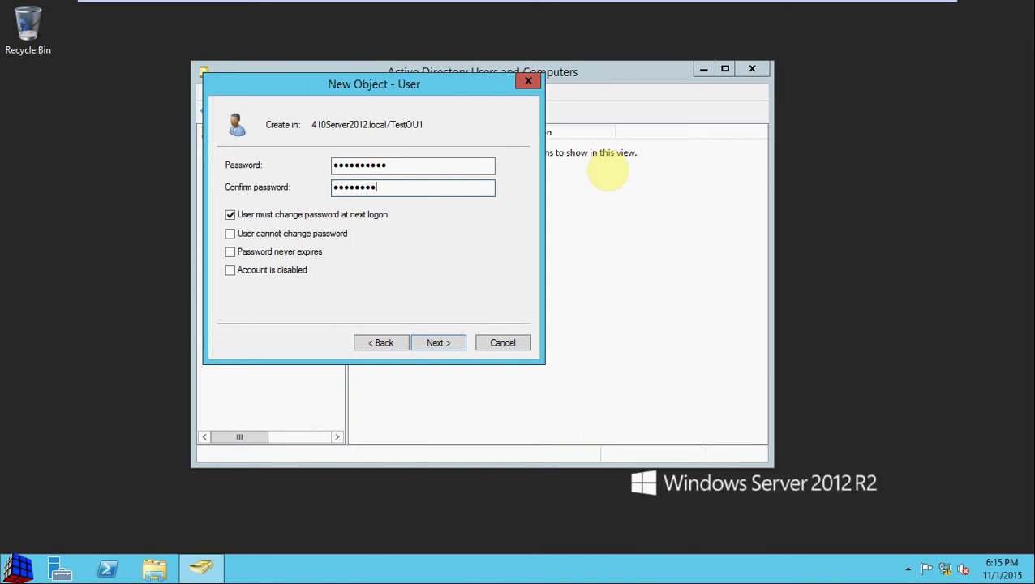
{"action": "type", "text": "••"}
{"action": "left_click", "coordinate": [333, 214]}
{"action": "left_click", "coordinate": [297, 252]}
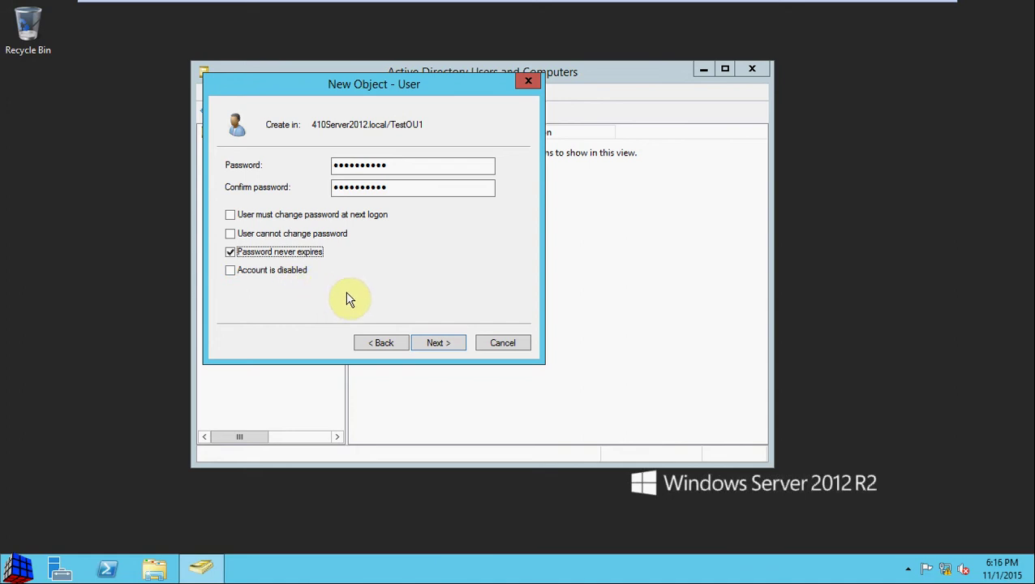
{"action": "left_click", "coordinate": [441, 341]}
{"action": "left_click", "coordinate": [439, 343]}
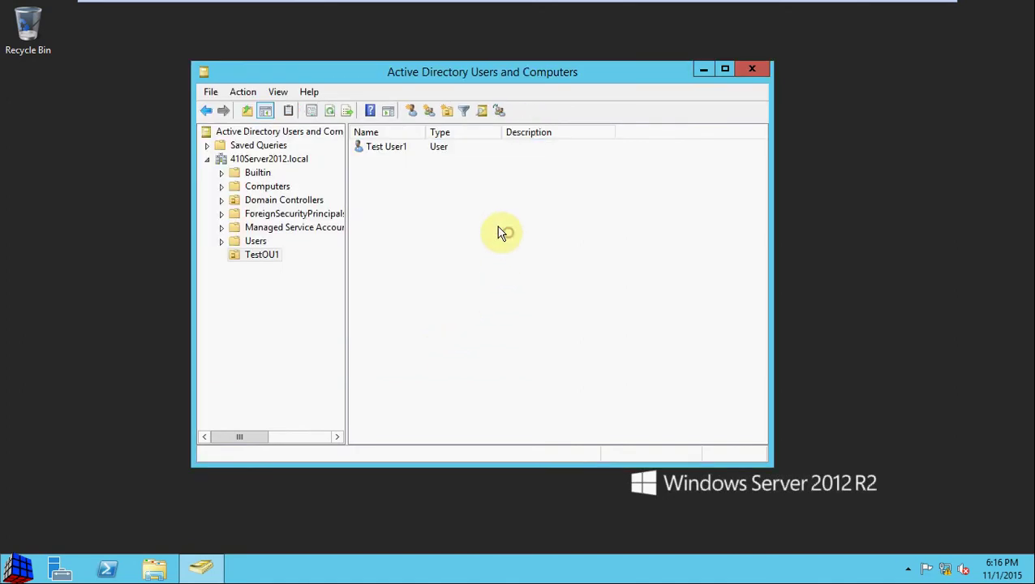
Create the global security group TestGroup1 in TestOU1.
{"action": "right_click", "coordinate": [387, 180]}
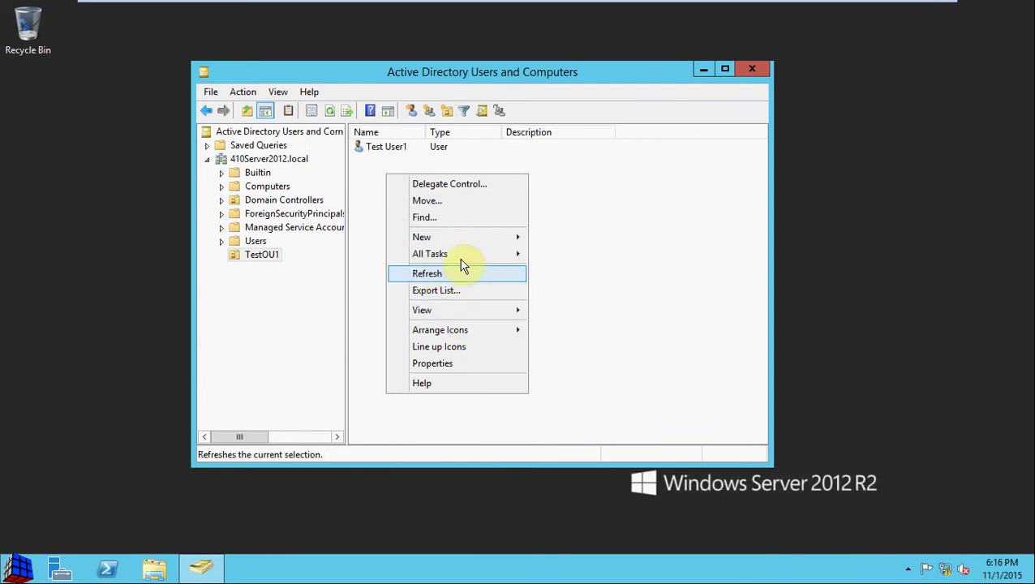
{"action": "mouse_move", "coordinate": [468, 239]}
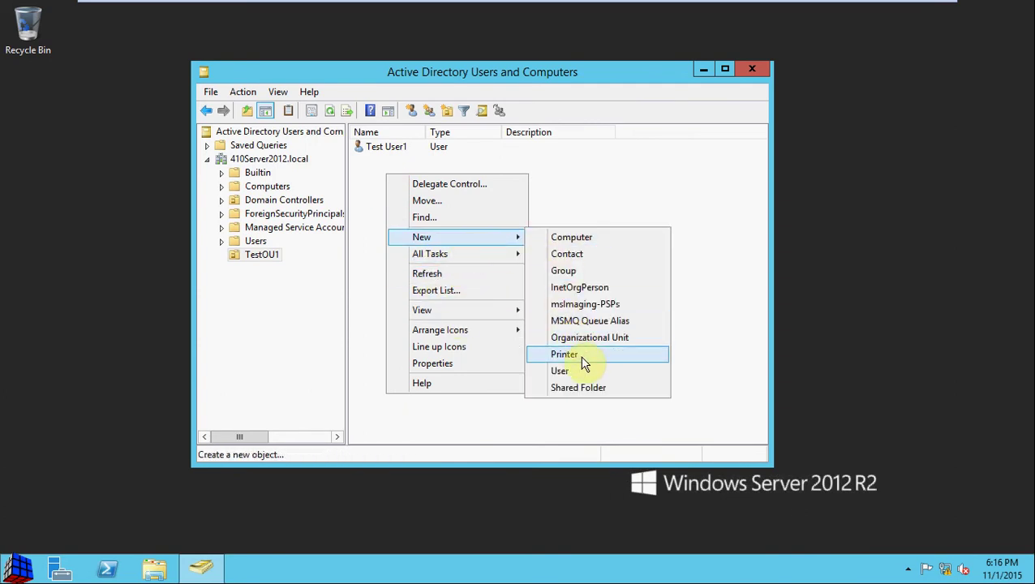
{"action": "left_click", "coordinate": [589, 270]}
{"action": "type", "text": "Te"}
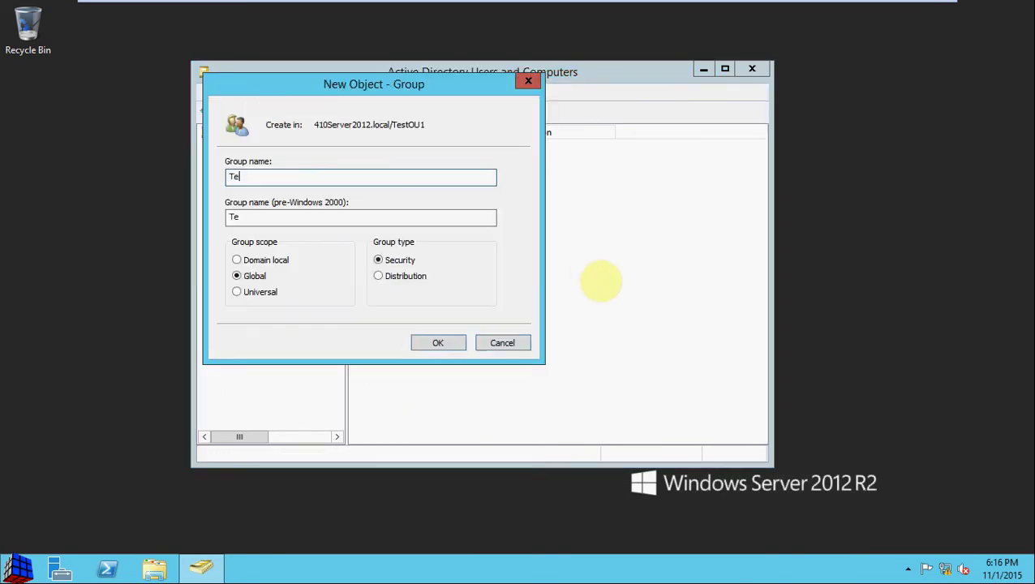
{"action": "type", "text": "stGroup1"}
{"action": "key", "text": "Tab"}
{"action": "left_click", "coordinate": [445, 216]}
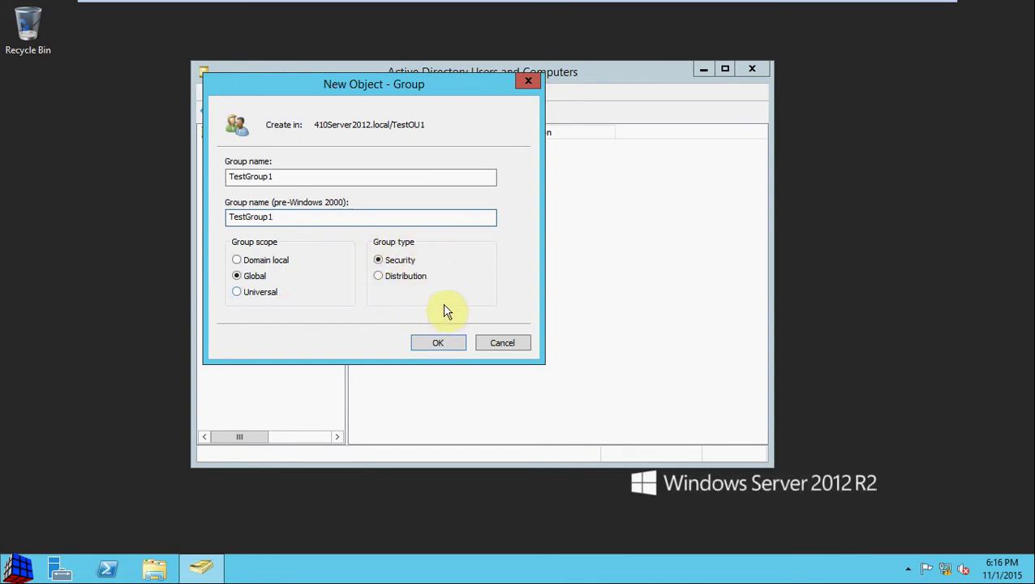
{"action": "left_click", "coordinate": [434, 342]}
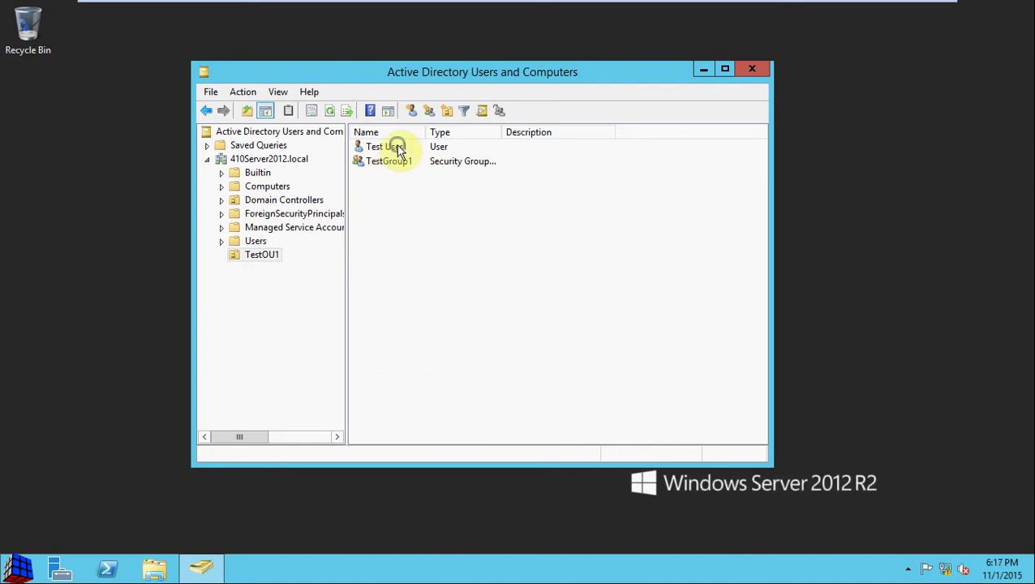
{"action": "right_click", "coordinate": [398, 150]}
{"action": "left_click", "coordinate": [462, 349]}
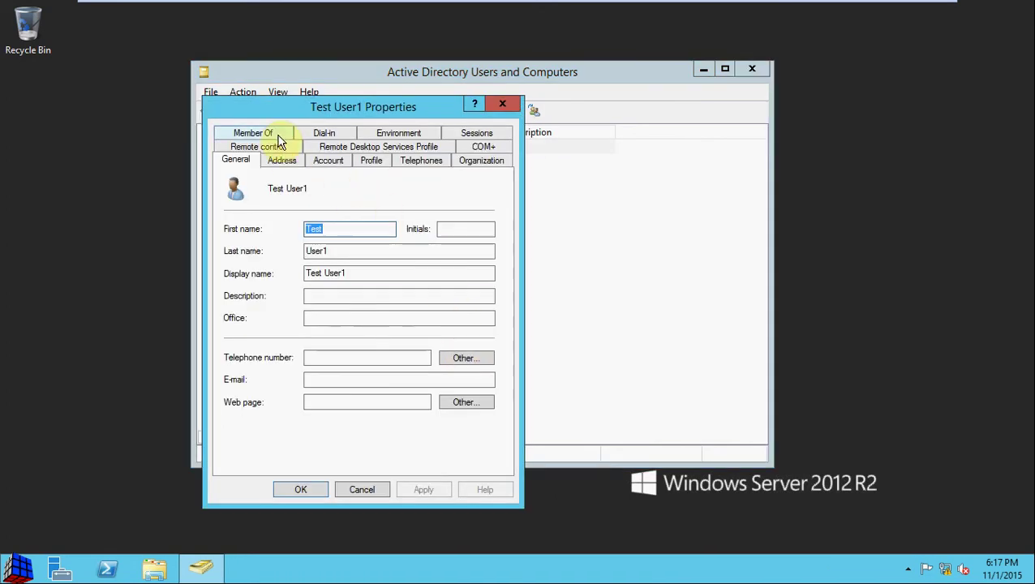
{"action": "left_click", "coordinate": [274, 135]}
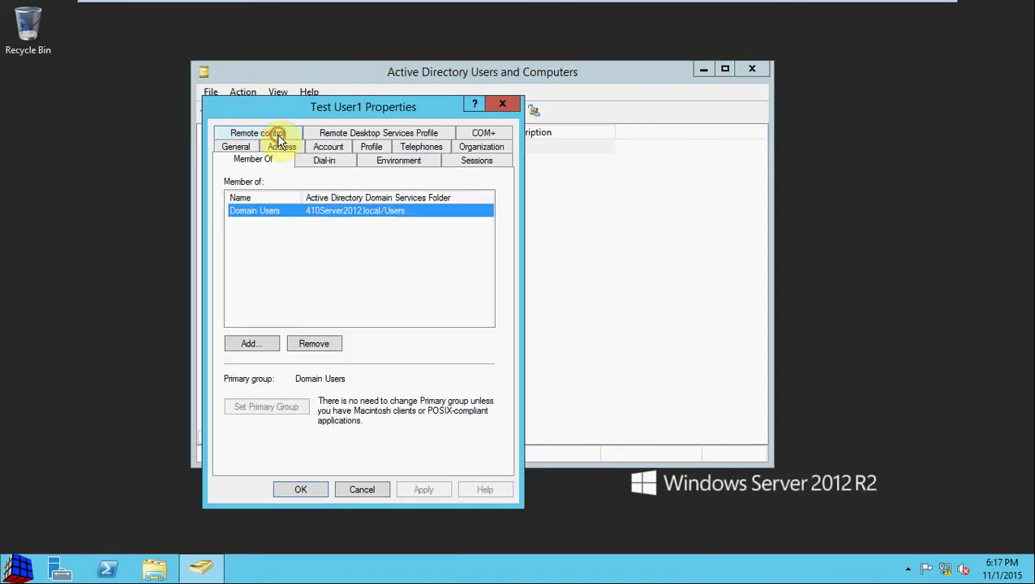
{"action": "left_click", "coordinate": [258, 345]}
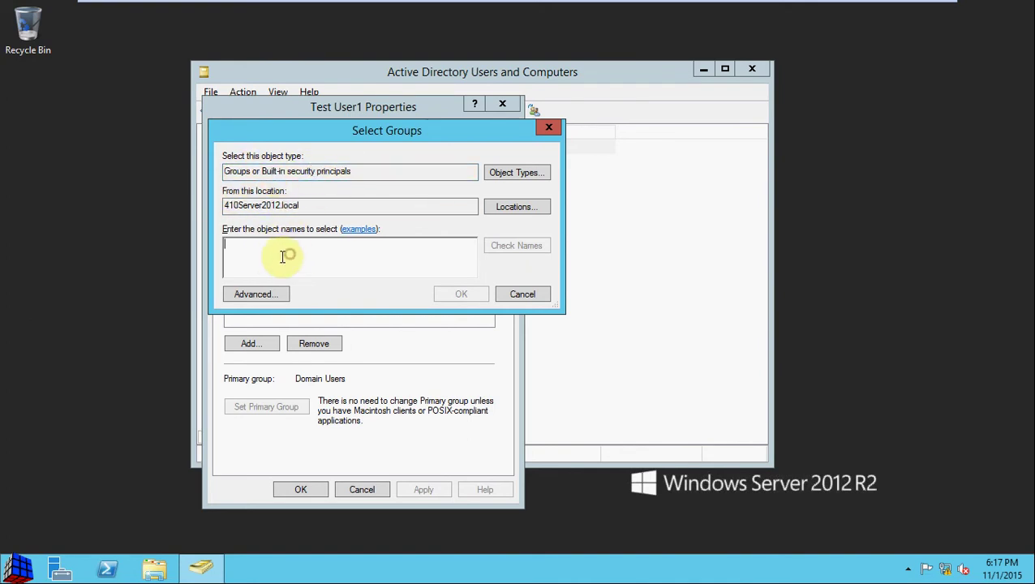
{"action": "type", "text": "test"}
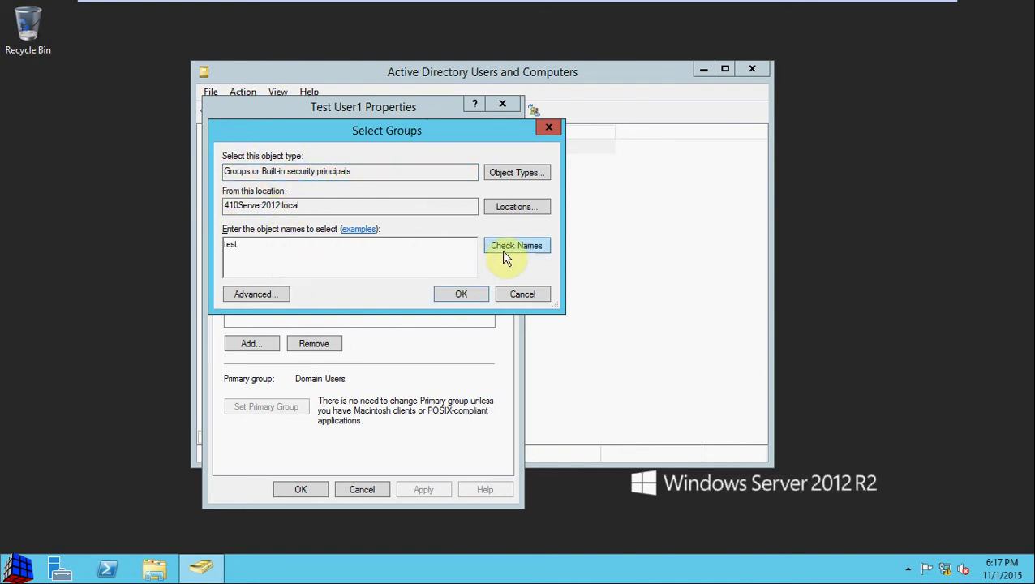
{"action": "left_click", "coordinate": [511, 253]}
{"action": "left_click", "coordinate": [537, 295]}
Close Test User1's properties and create another group, TestGroup2, in TestOU1.
{"action": "left_click", "coordinate": [363, 490]}
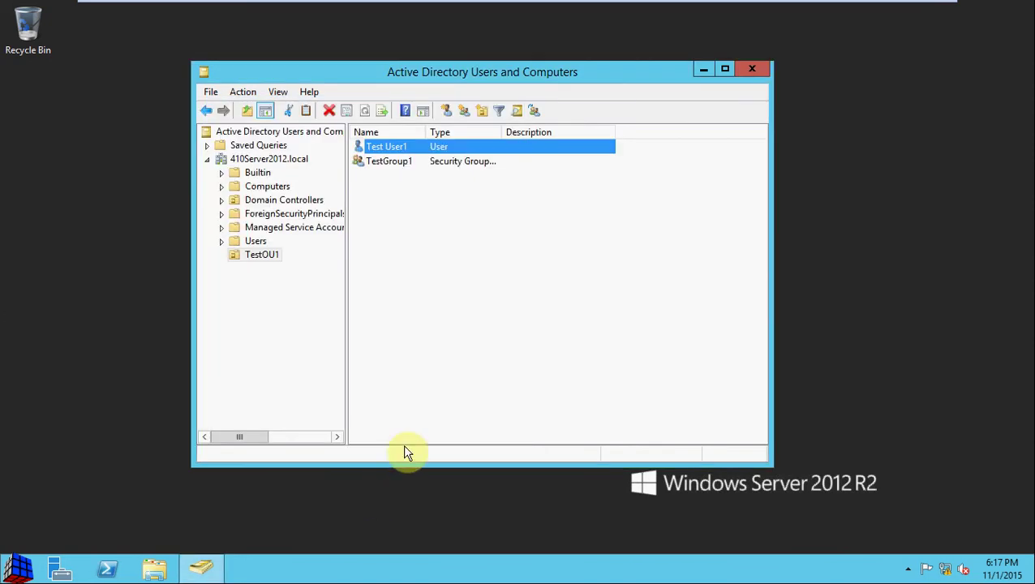
{"action": "right_click", "coordinate": [407, 293]}
{"action": "mouse_move", "coordinate": [482, 362]}
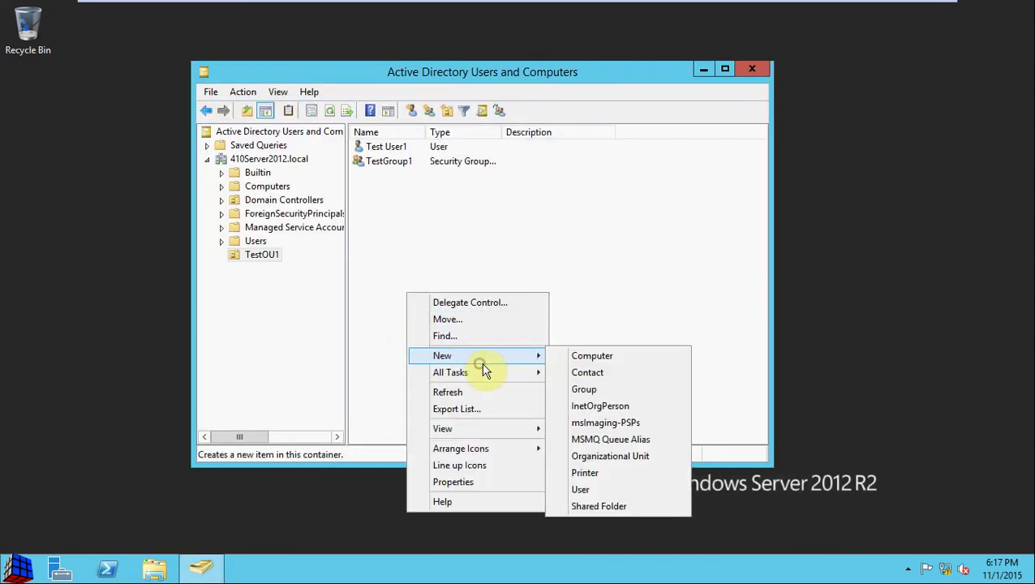
{"action": "left_click", "coordinate": [602, 390]}
{"action": "type", "text": "Tes"}
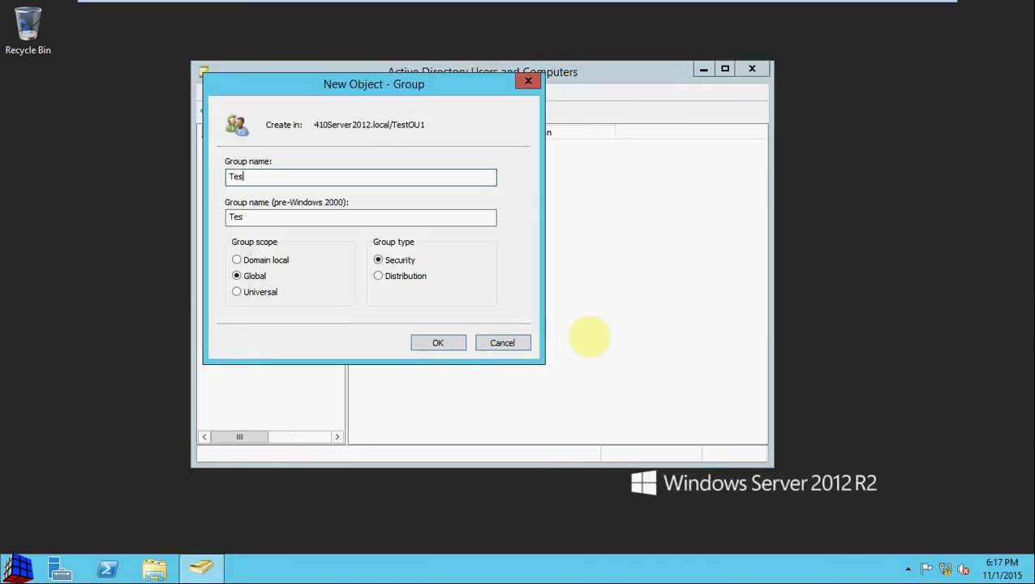
{"action": "type", "text": "tUser2"}
{"action": "key", "text": "BackSpace"}
{"action": "key", "text": "BackSpace"}
{"action": "key", "text": "BackSpace"}
{"action": "key", "text": "BackSpace"}
{"action": "key", "text": "BackSpace"}
{"action": "type", "text": "Group2"}
{"action": "left_click", "coordinate": [459, 348]}
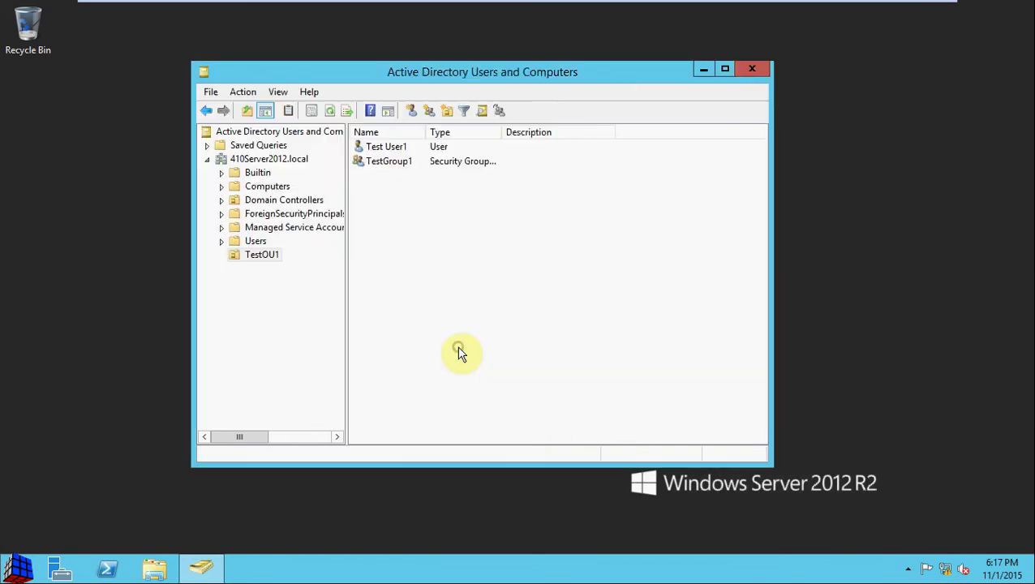
Add Test User1 to TestGroup1 on its Member Of tab and save the properties.
{"action": "double_click", "coordinate": [398, 144]}
{"action": "left_click", "coordinate": [281, 129]}
{"action": "left_click", "coordinate": [267, 346]}
{"action": "type", "text": "test"}
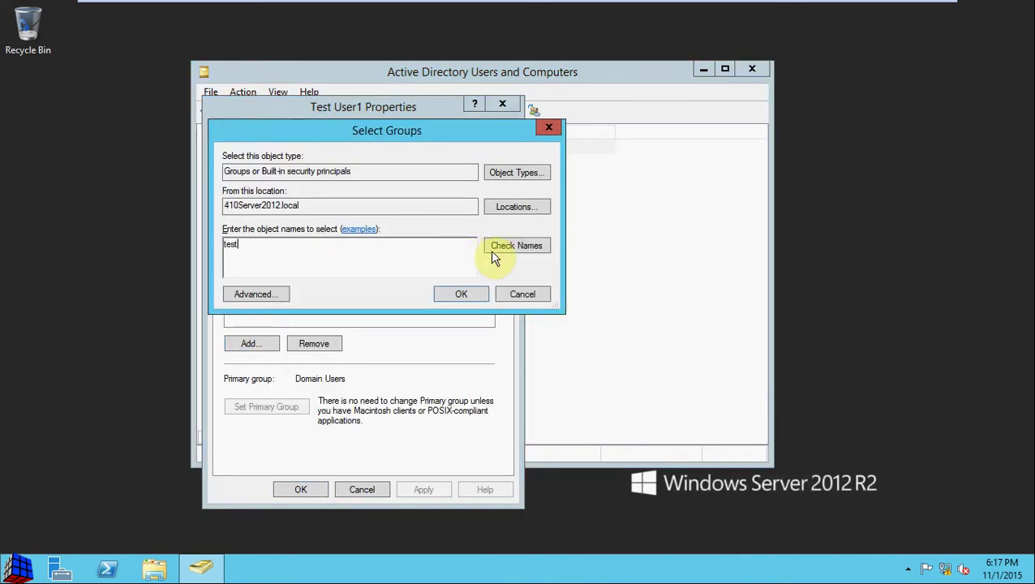
{"action": "left_click", "coordinate": [511, 246]}
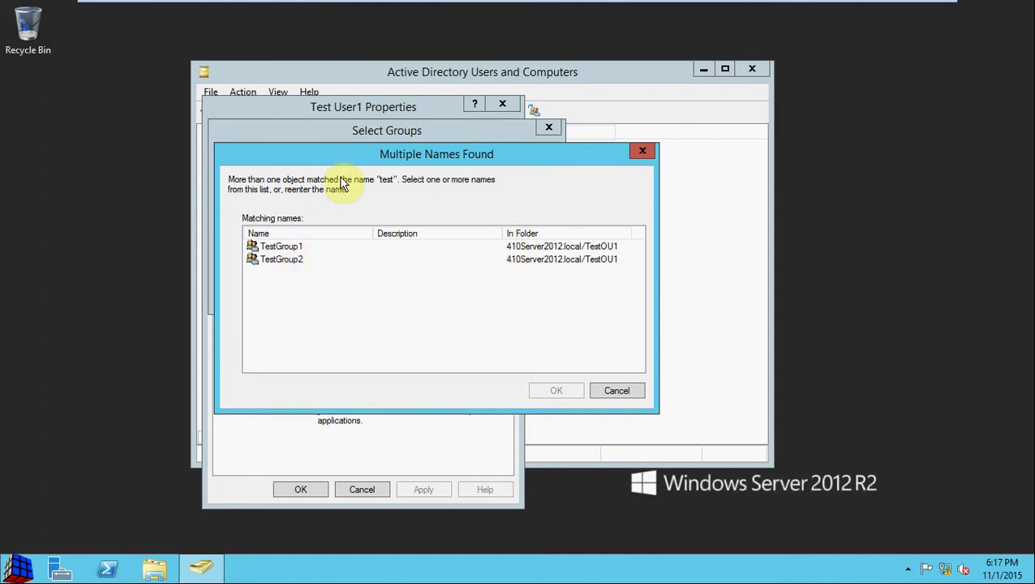
{"action": "left_click_drag", "start_coordinate": [351, 158], "coordinate": [502, 171]}
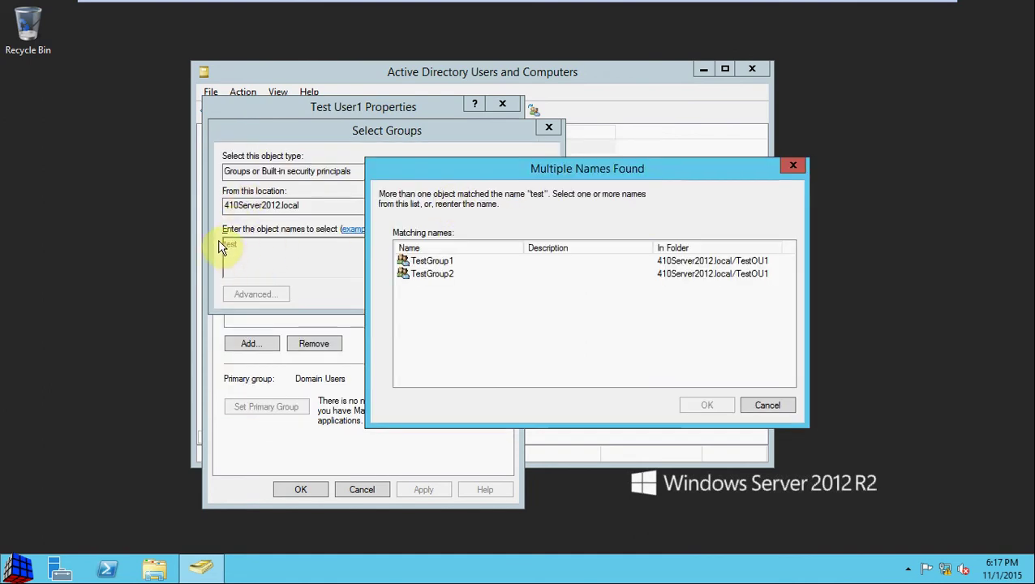
{"action": "left_click", "coordinate": [442, 262]}
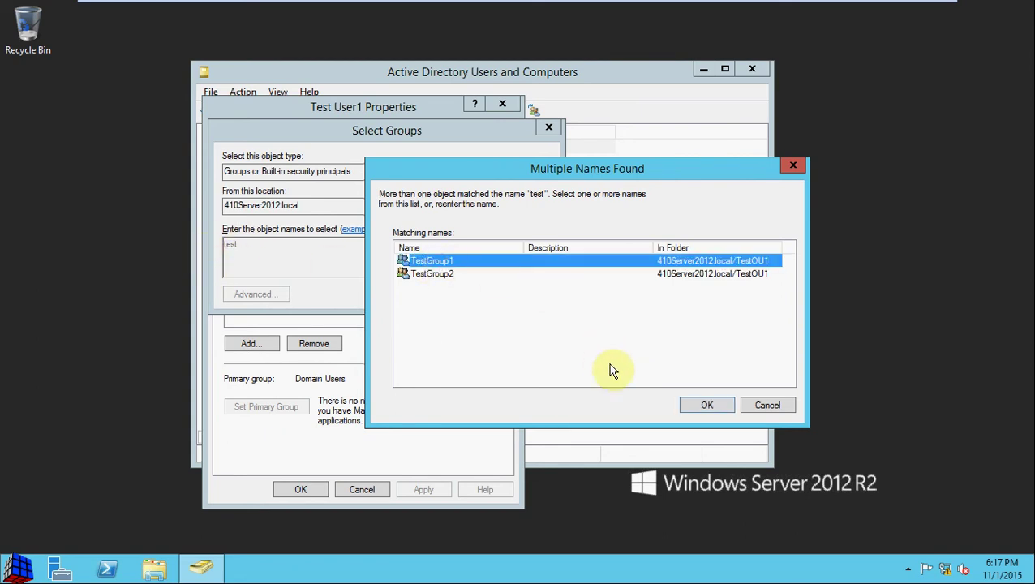
{"action": "left_click", "coordinate": [706, 405]}
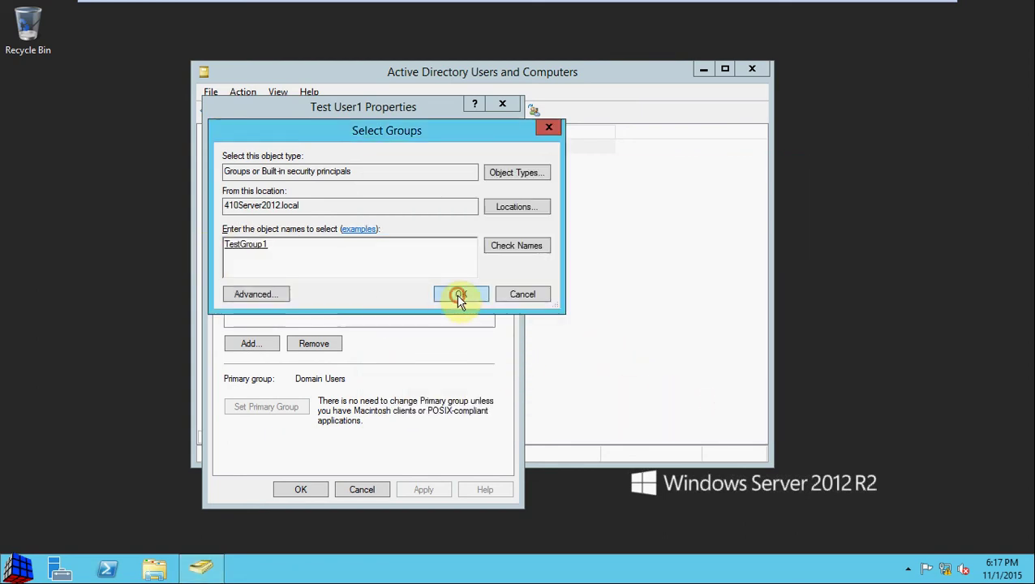
{"action": "left_click", "coordinate": [446, 299]}
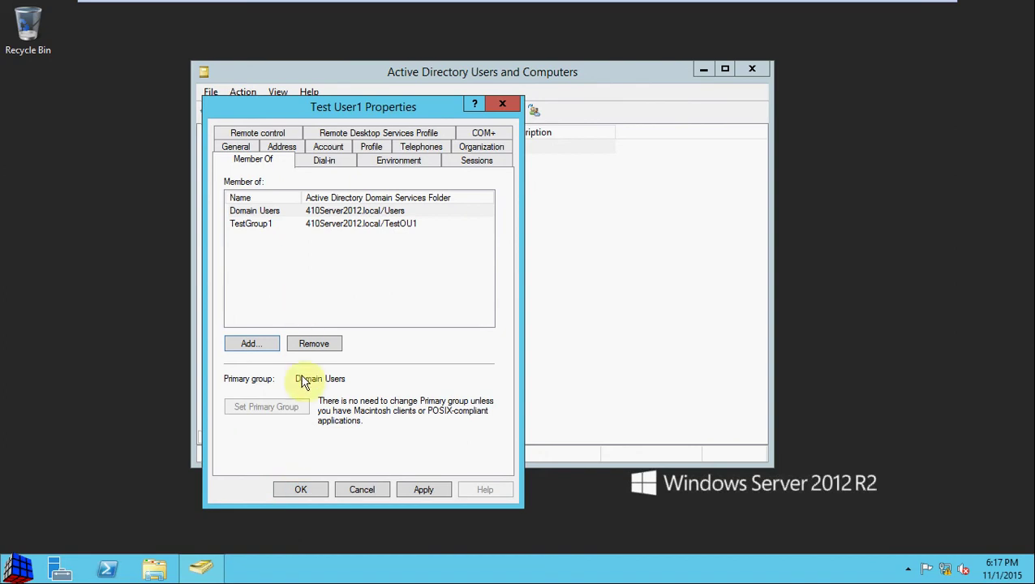
{"action": "left_click", "coordinate": [309, 490]}
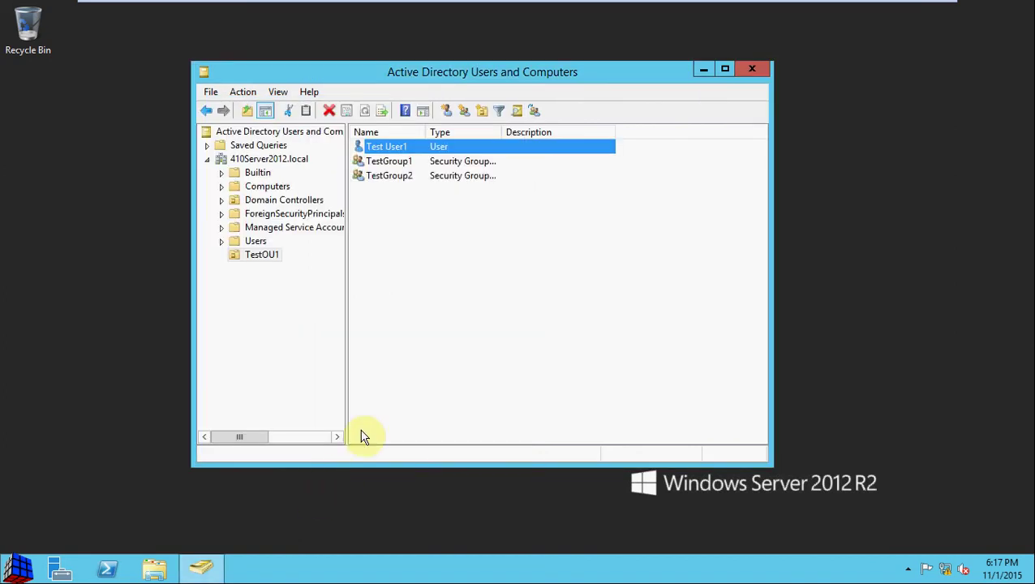
Check TestGroup1's Members and Member Of tabs to confirm Test User1 is a member.
{"action": "double_click", "coordinate": [409, 165]}
{"action": "left_click", "coordinate": [279, 134]}
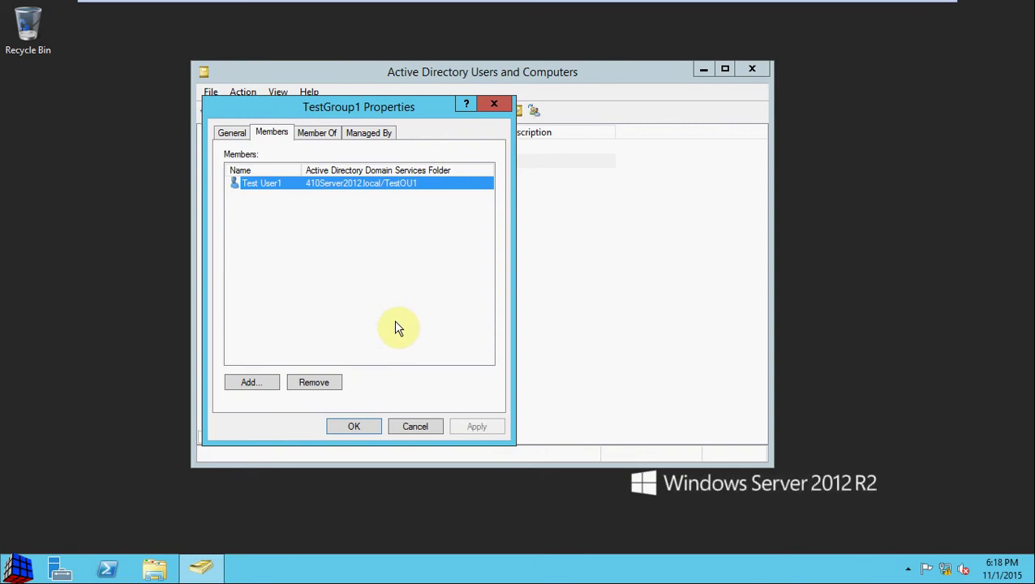
{"action": "left_click", "coordinate": [329, 145]}
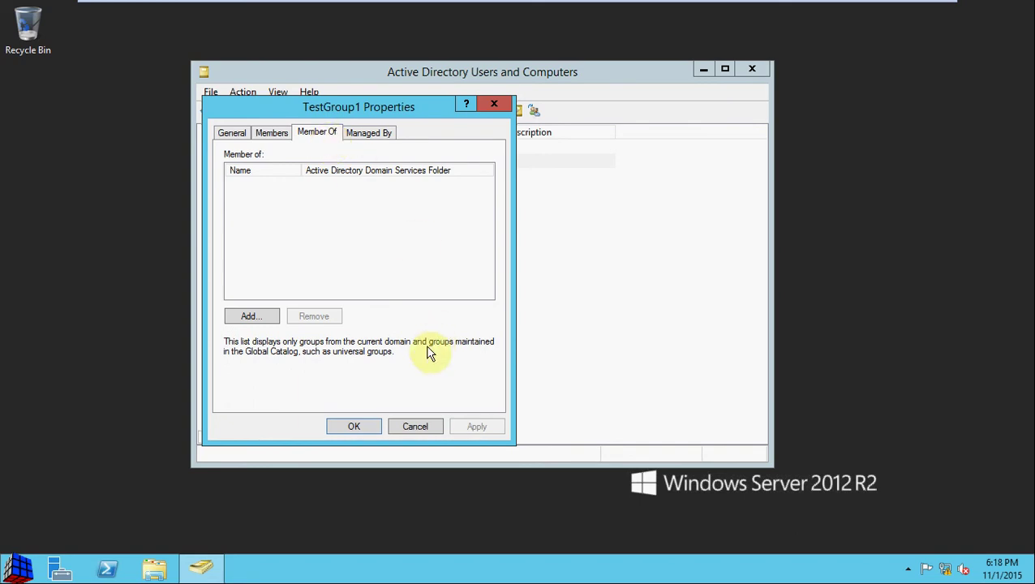
{"action": "left_click", "coordinate": [416, 426]}
Begin creating a new group in TestOU1.
{"action": "right_click", "coordinate": [429, 230]}
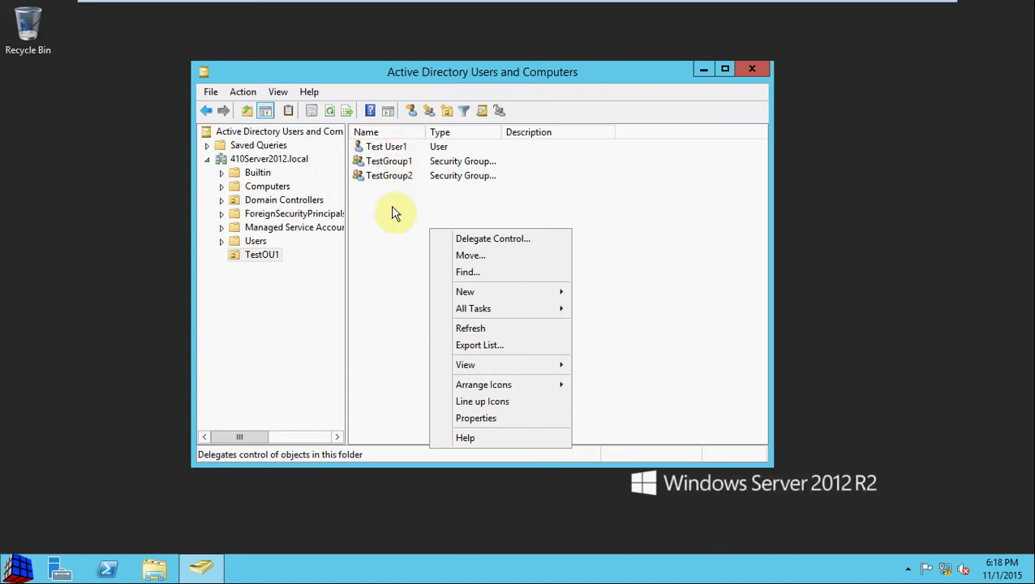
{"action": "left_click", "coordinate": [496, 291]}
{"action": "left_click", "coordinate": [632, 327]}
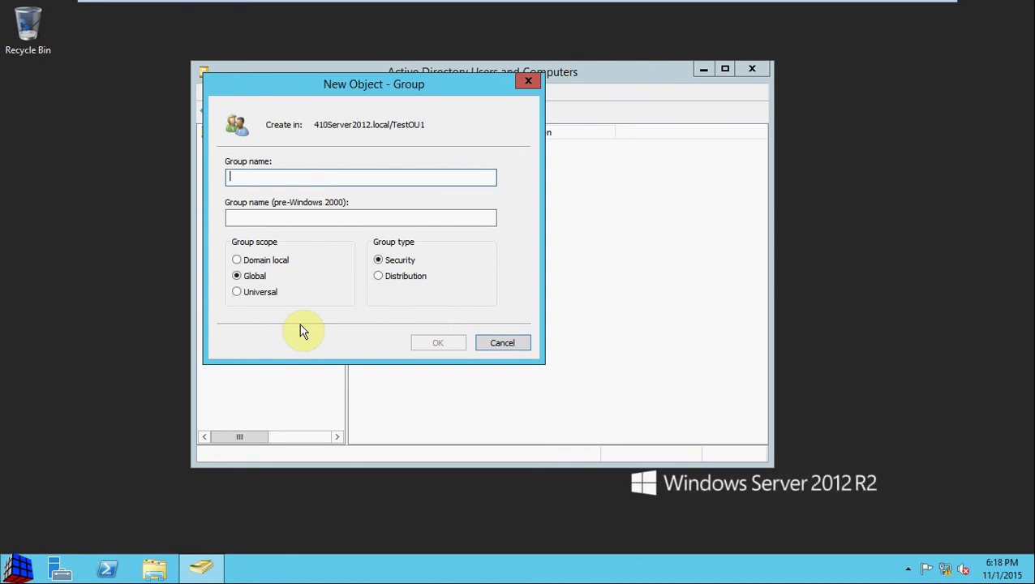
Cancel the new group and delete TestGroup2 from TestOU1.
{"action": "left_click", "coordinate": [501, 344]}
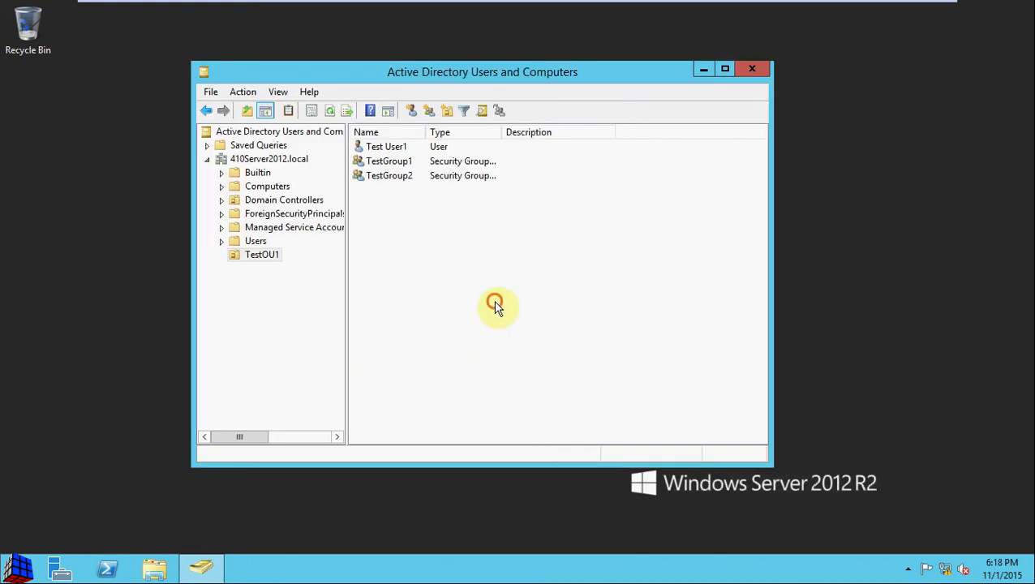
{"action": "left_click", "coordinate": [397, 175]}
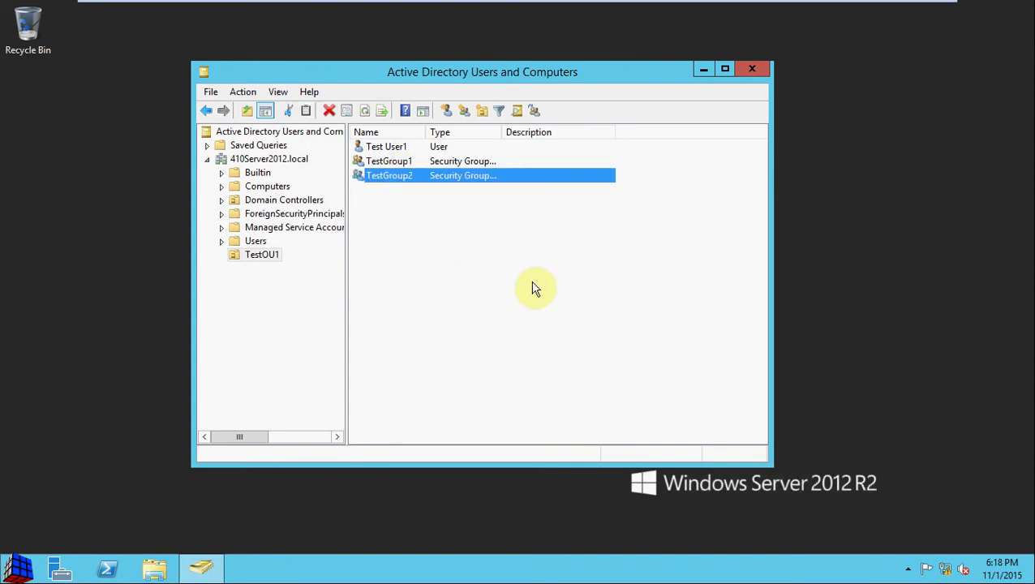
{"action": "key", "text": "Delete"}
{"action": "left_click", "coordinate": [600, 344]}
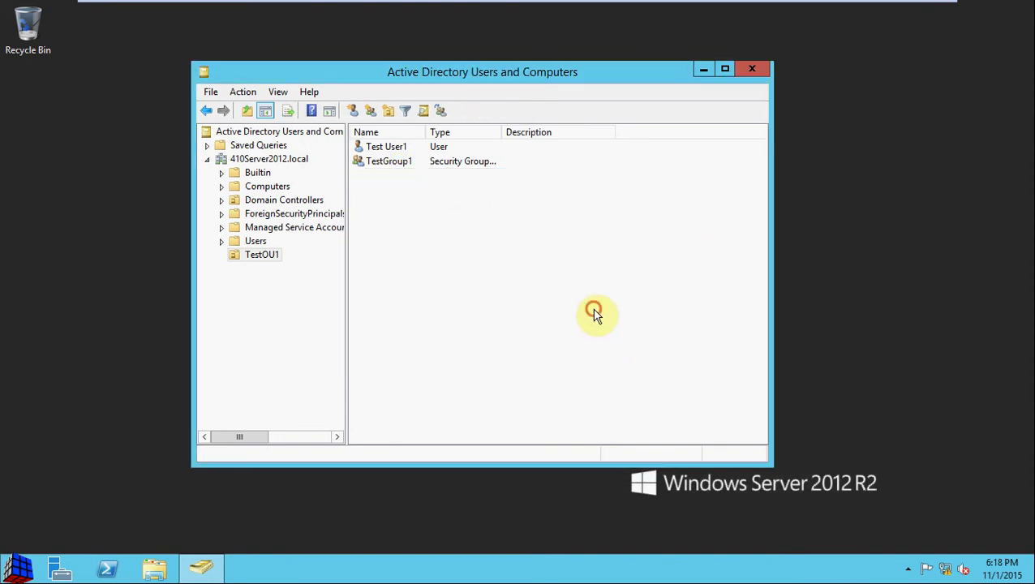
{"action": "left_click", "coordinate": [595, 315]}
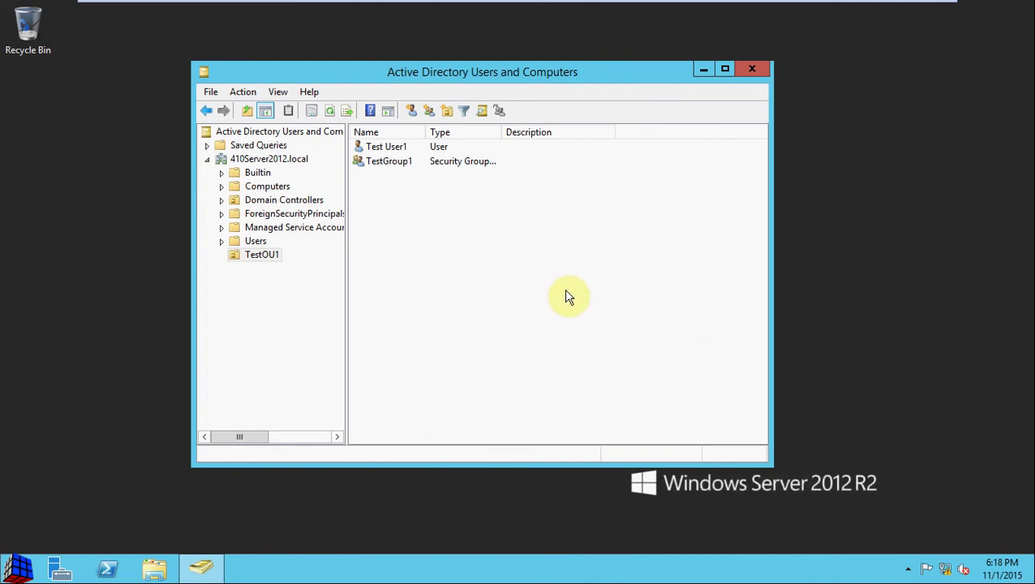
Search Start for cmd, launch Command Prompt and move its window to the screen centre.
{"action": "key", "text": "super"}
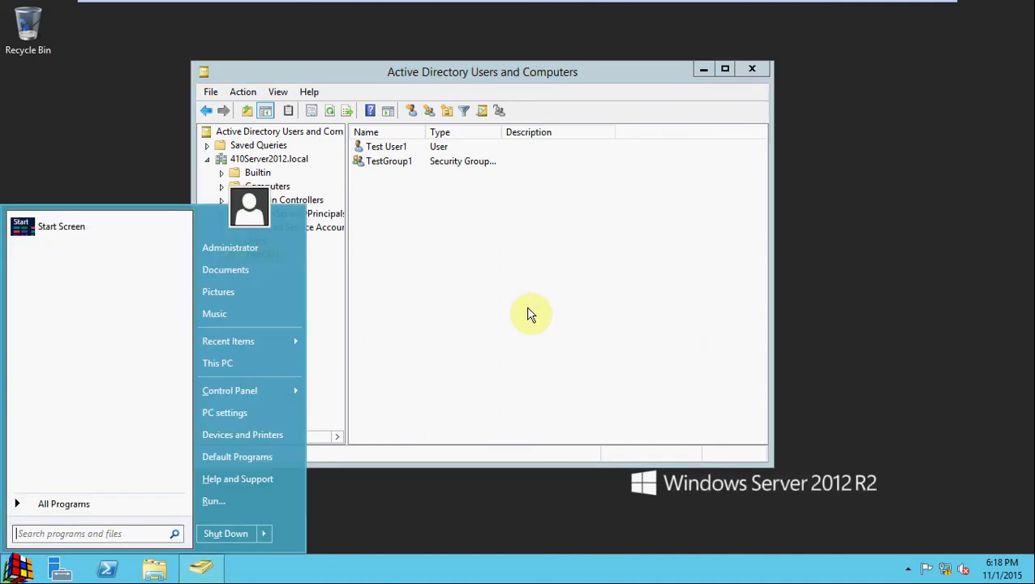
{"action": "type", "text": "cmd"}
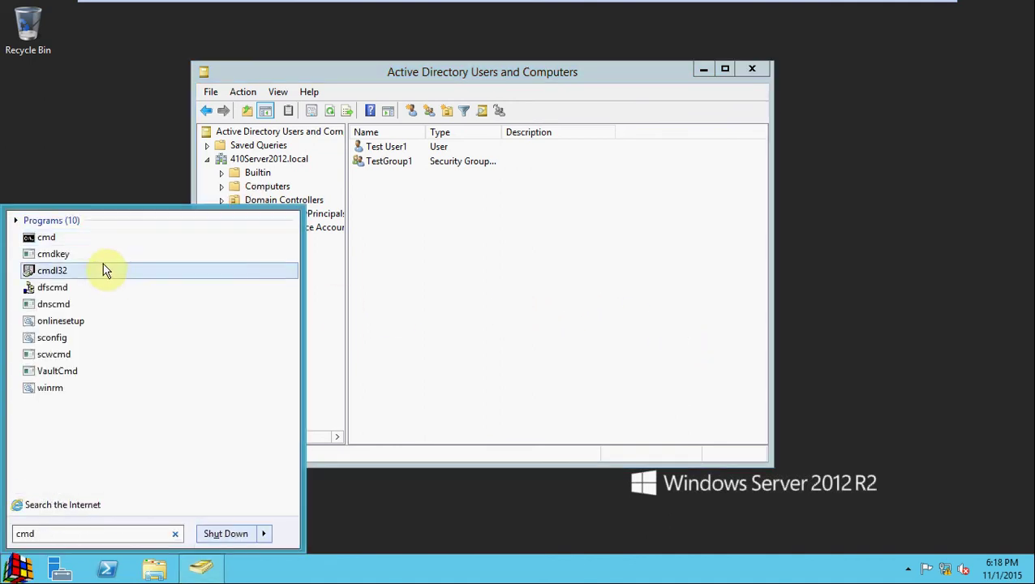
{"action": "left_click", "coordinate": [59, 236]}
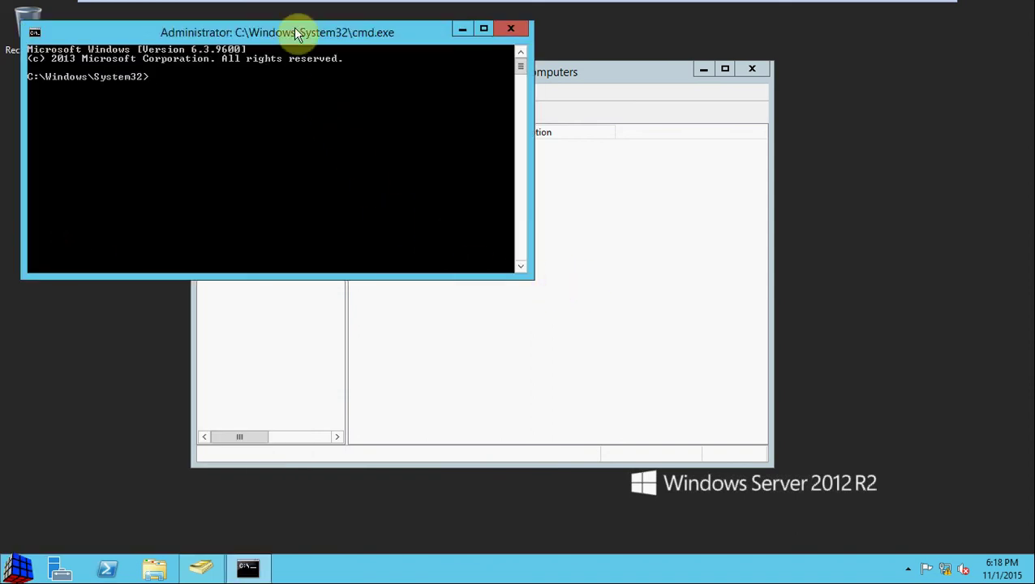
{"action": "left_click_drag", "start_coordinate": [289, 39], "coordinate": [593, 159]}
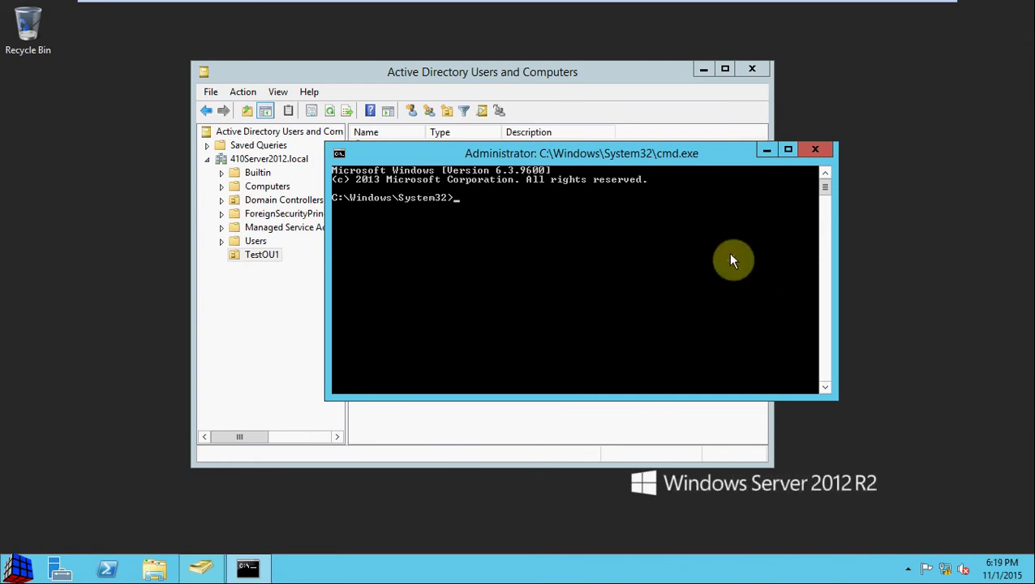
Run a first dsadd user command for "cn=Test User2, ou=TestOU1".
{"action": "type", "text": "dsadd user \"cn=Test User2, ou"}
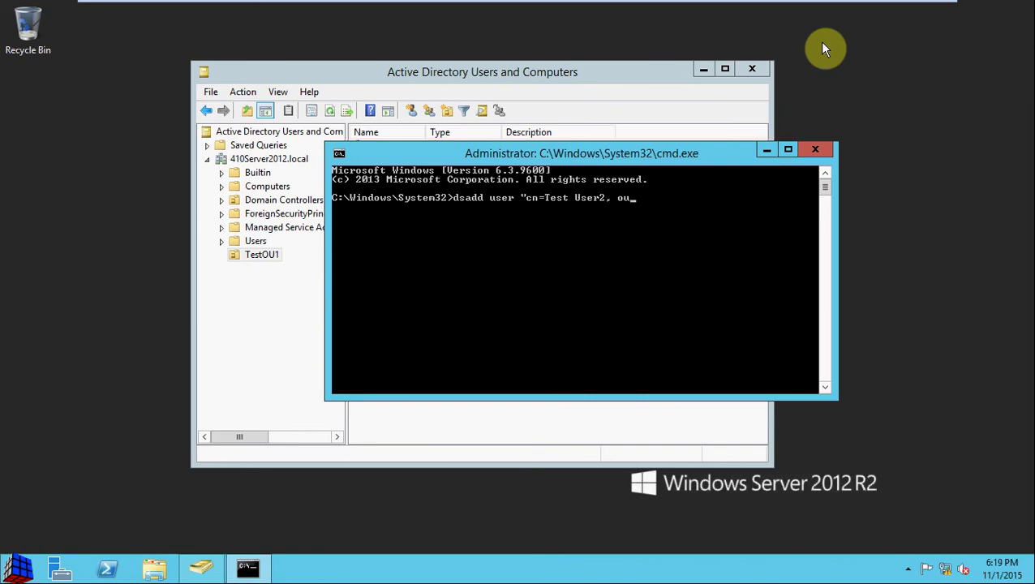
{"action": "type", "text": "=TestOU1,"}
{"action": "key", "text": "Return"}
Rerun dsadd with the full dc=410Server2012, dc=local path and -upn testuser2@410Server2012.
{"action": "key", "text": "Up"}
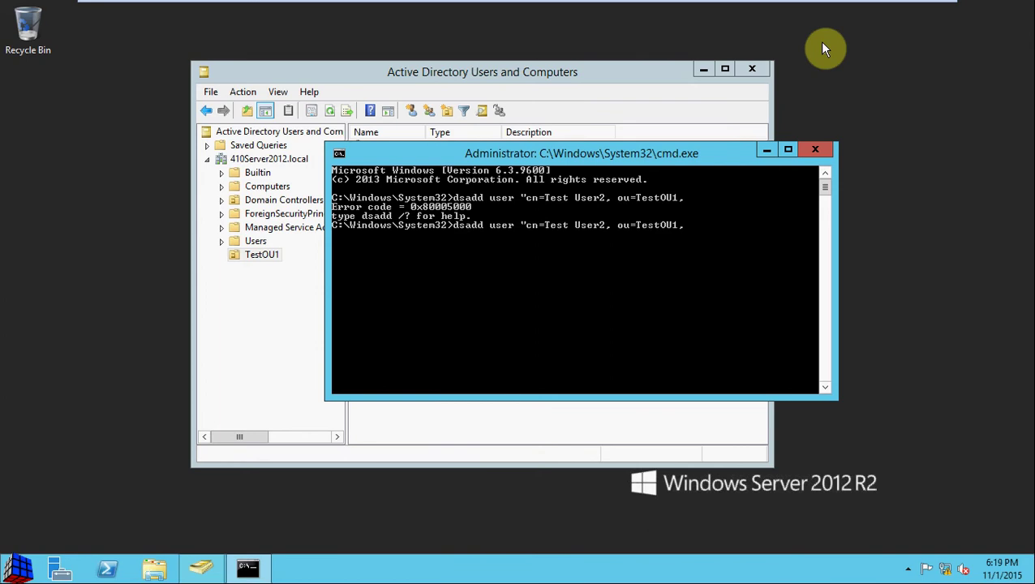
{"action": "type", "text": "dc=410Server2012, d"}
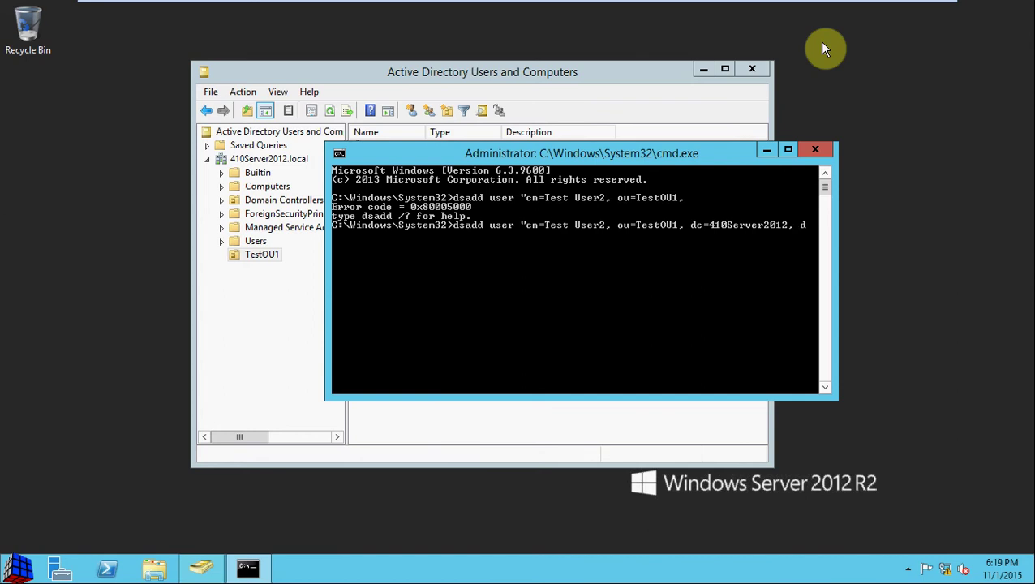
{"action": "type", "text": "c=local\" -upn testuser2@"}
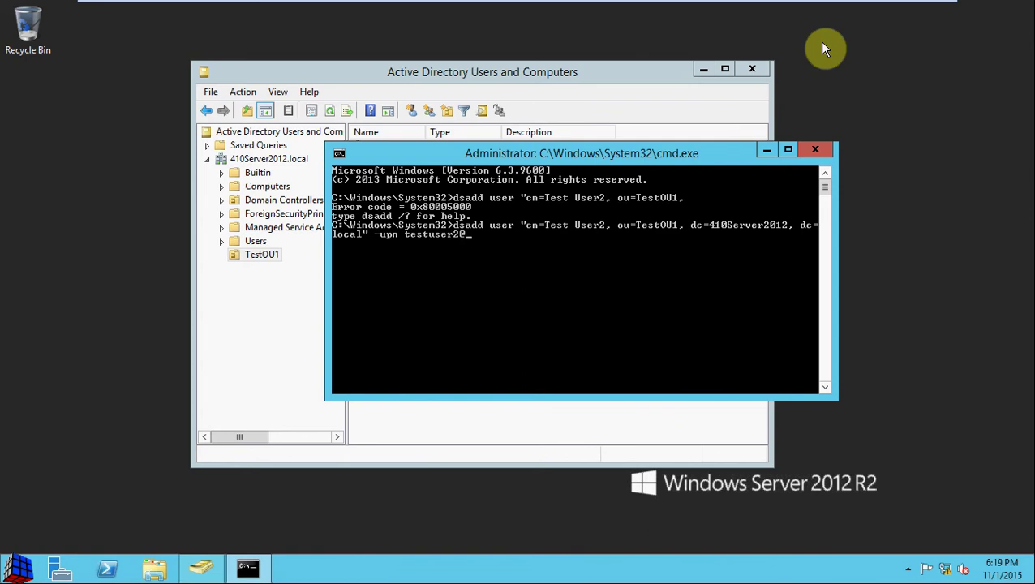
{"action": "type", "text": "410server2012"}
{"action": "key", "text": "Left"}
{"action": "key", "text": "Left"}
{"action": "key", "text": "Left"}
{"action": "key", "text": "Left"}
{"action": "key", "text": "Left"}
{"action": "key", "text": "Left"}
{"action": "key", "text": "Left"}
{"action": "key", "text": "Left"}
{"action": "key", "text": "Left"}
{"action": "key", "text": "BackSpace"}
{"action": "type", "text": "S"}
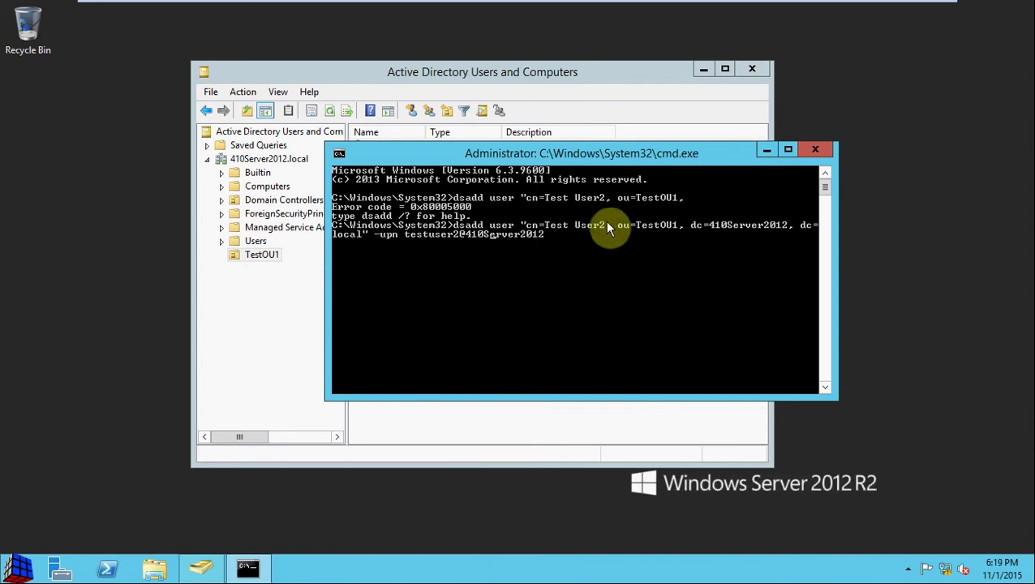
{"action": "key", "text": "Left"}
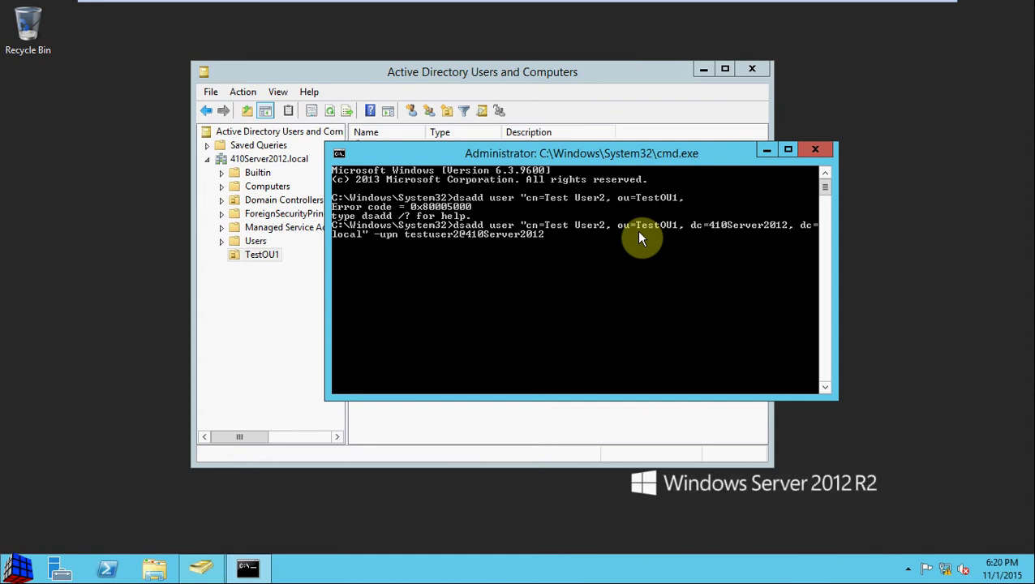
{"action": "key", "text": "Left"}
{"action": "key", "text": "Left"}
{"action": "key", "text": "Return"}
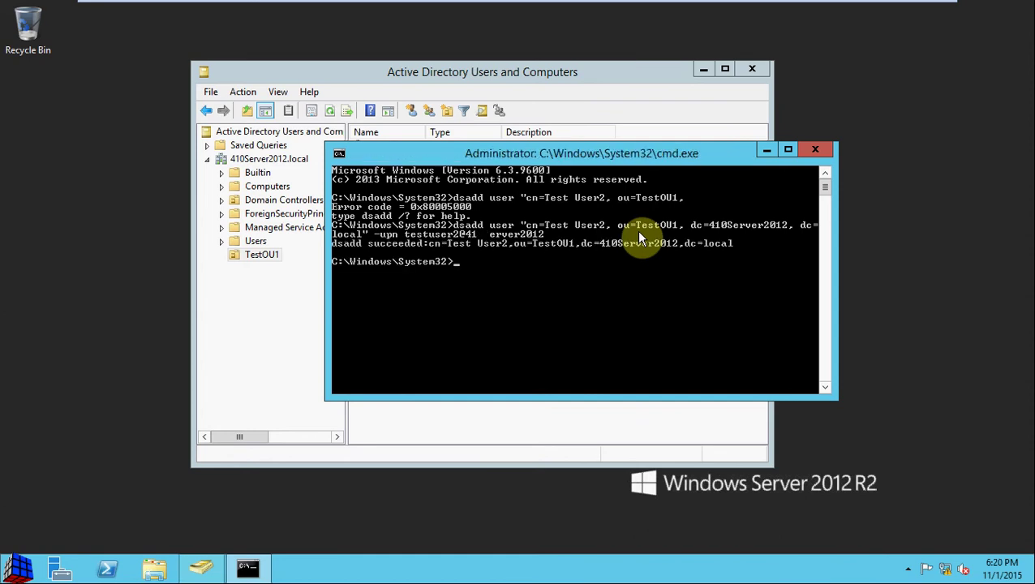
Refresh TestOU1 in the directory console to confirm Test User2, then delete it.
{"action": "left_click_drag", "start_coordinate": [671, 149], "coordinate": [783, 245]}
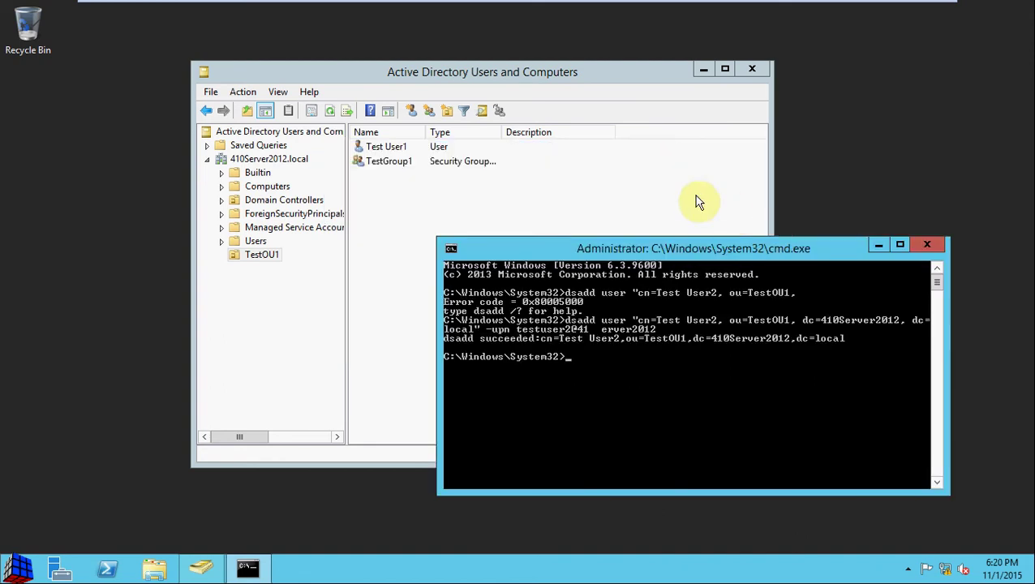
{"action": "left_click", "coordinate": [681, 195]}
{"action": "key", "text": "F5"}
{"action": "left_click", "coordinate": [403, 161]}
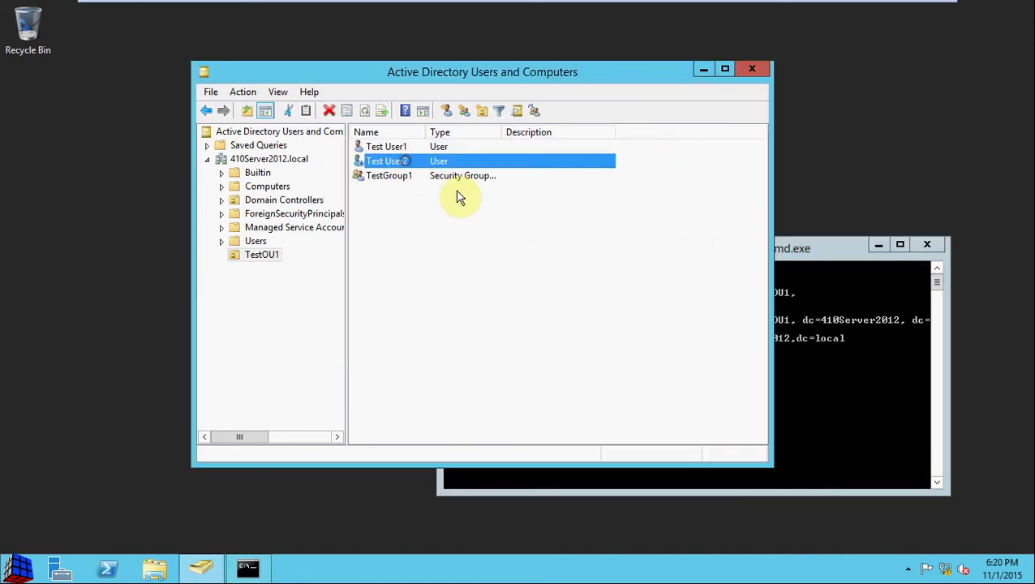
{"action": "key", "text": "Delete"}
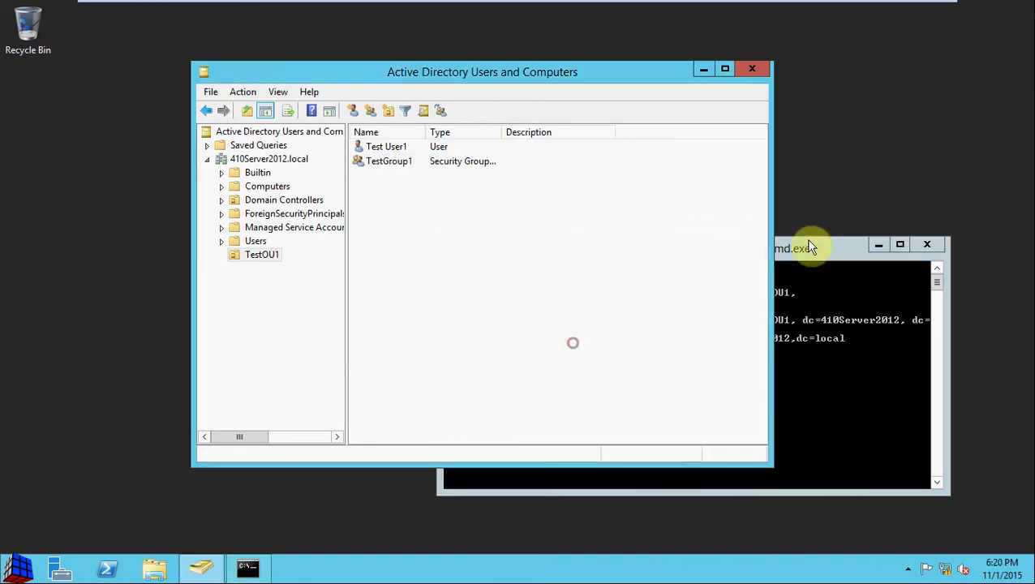
{"action": "left_click_drag", "start_coordinate": [797, 245], "coordinate": [684, 110]}
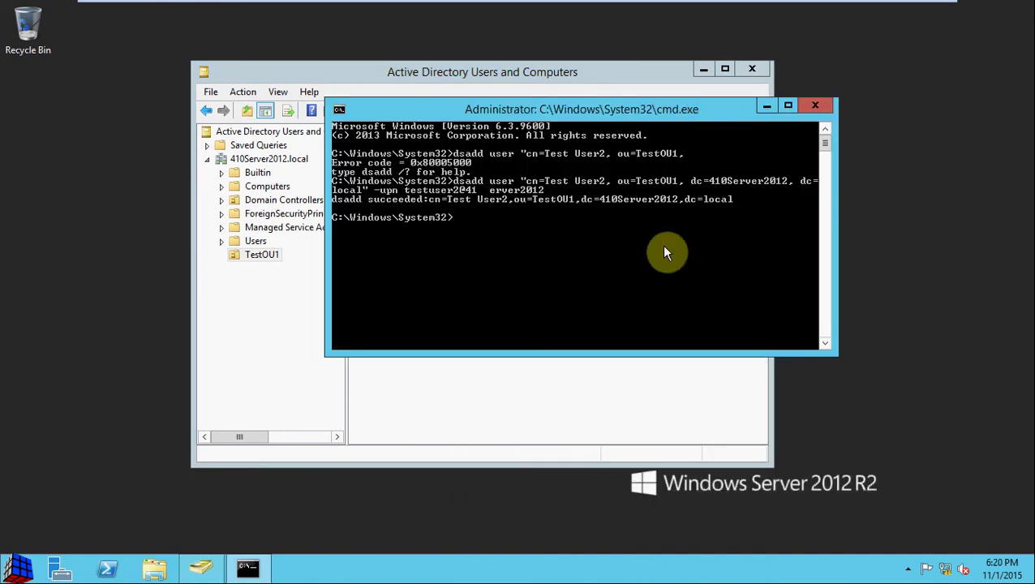
Extend the dsadd command with -samid testuser2, -fn Test, -ln User2, a password and -memberof TestGroup1.
{"action": "key", "text": "Up"}
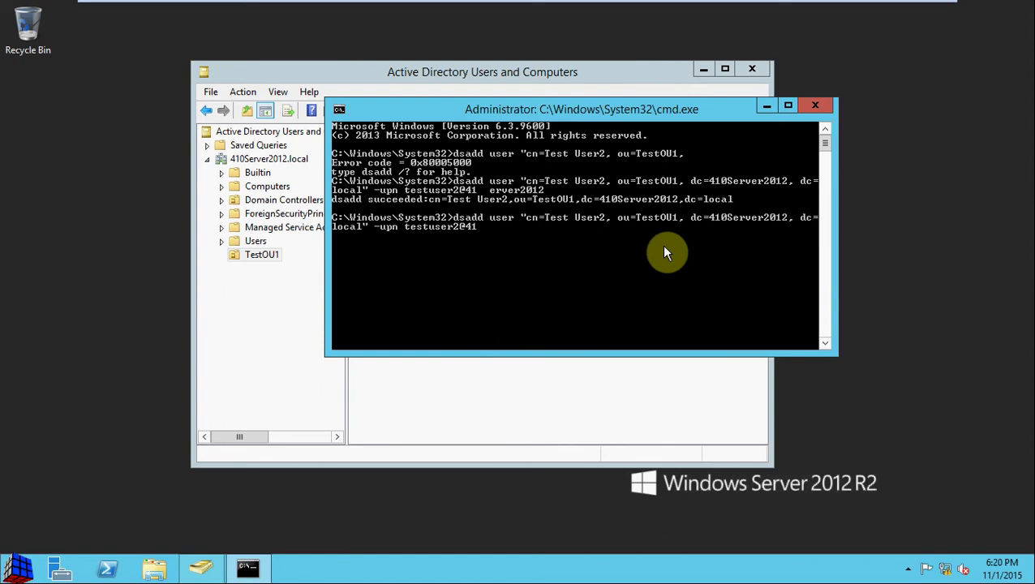
{"action": "type", "text": "0Server2012 -Samid testuser2 -fn Test -ln User"}
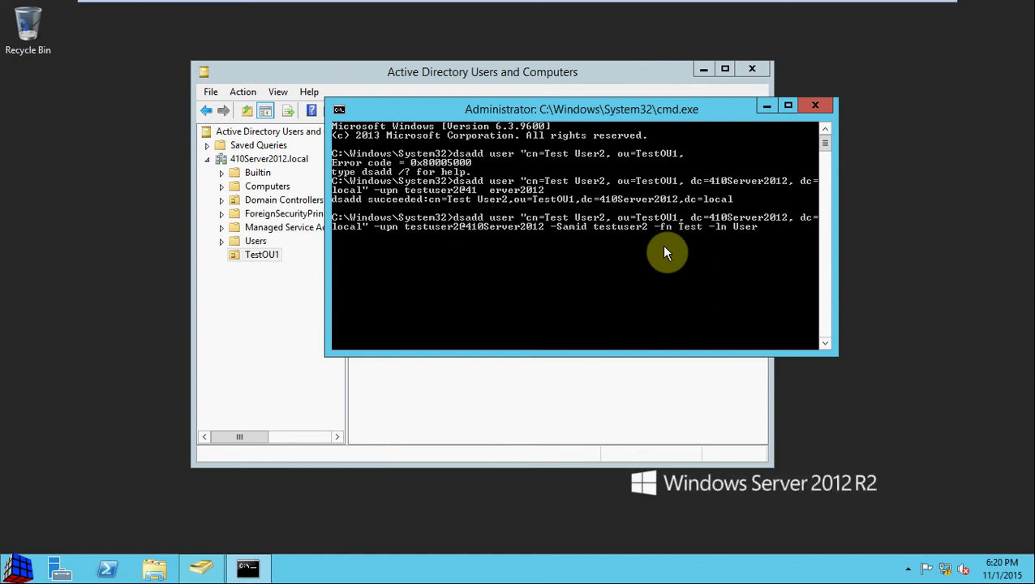
{"action": "type", "text": "2 -pwd Password01"}
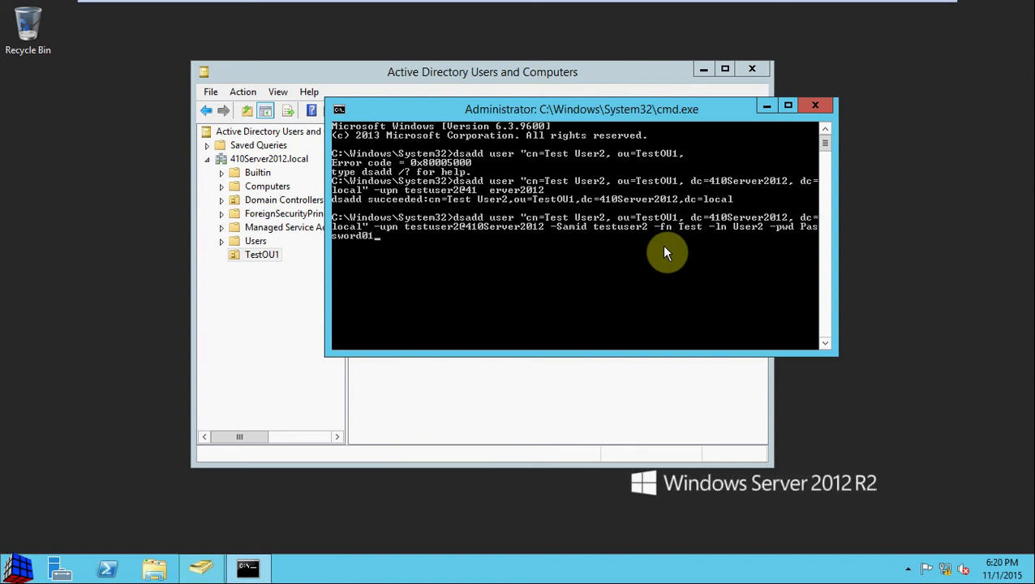
{"action": "type", "text": " -memberof \"cn=TestGroup1"}
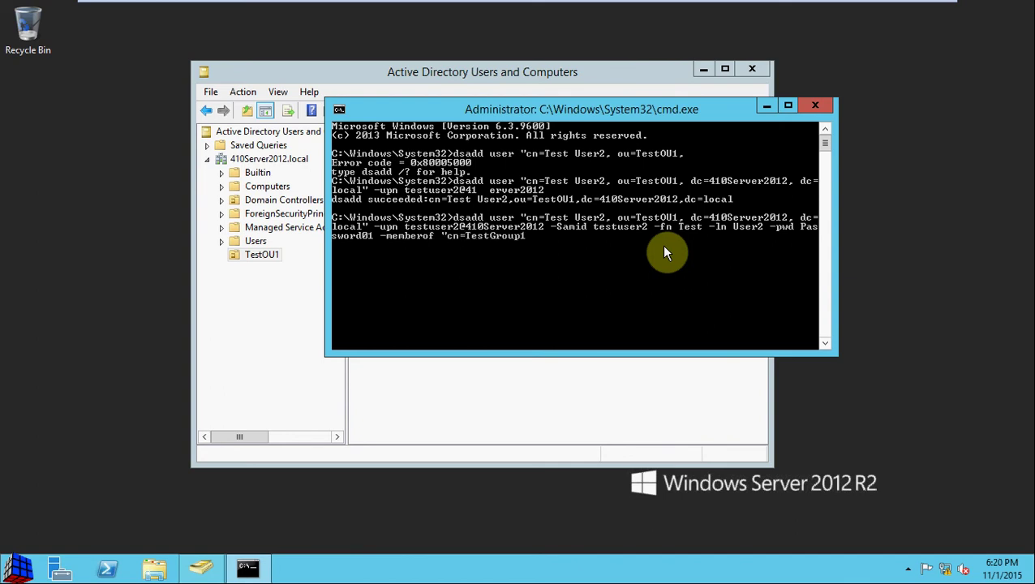
{"action": "type", "text": ", ou=TestOU1, dc=410Server2012, dc="}
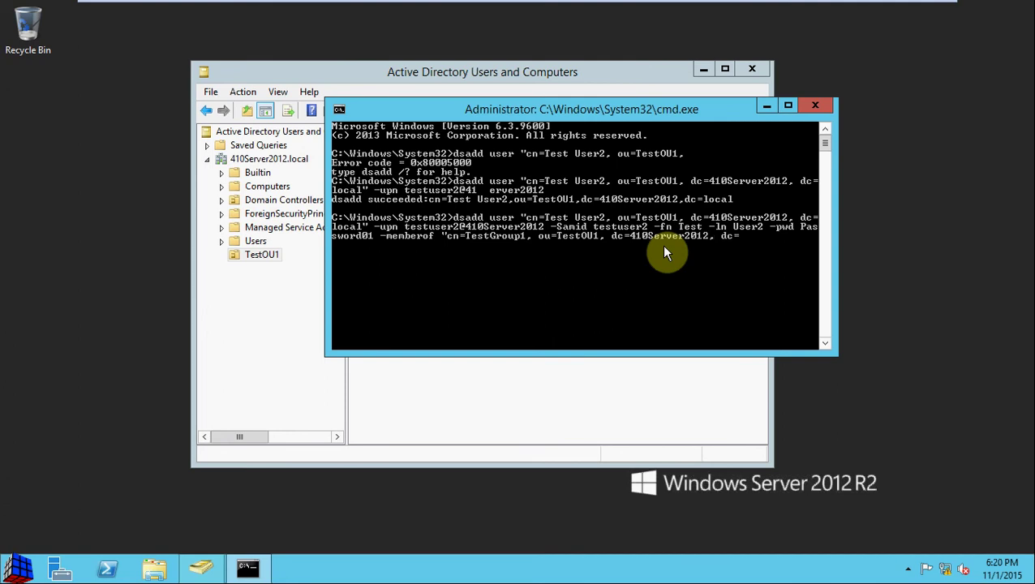
{"action": "type", "text": "local"}
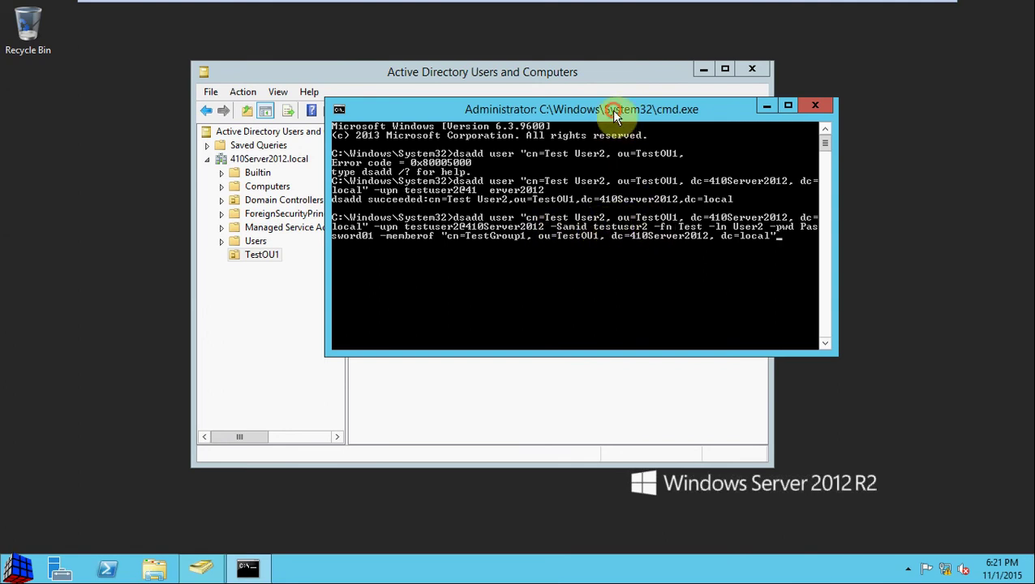
Move the Command Prompt window aside so the TestOU1 list is visible.
{"action": "left_click_drag", "start_coordinate": [641, 109], "coordinate": [792, 131]}
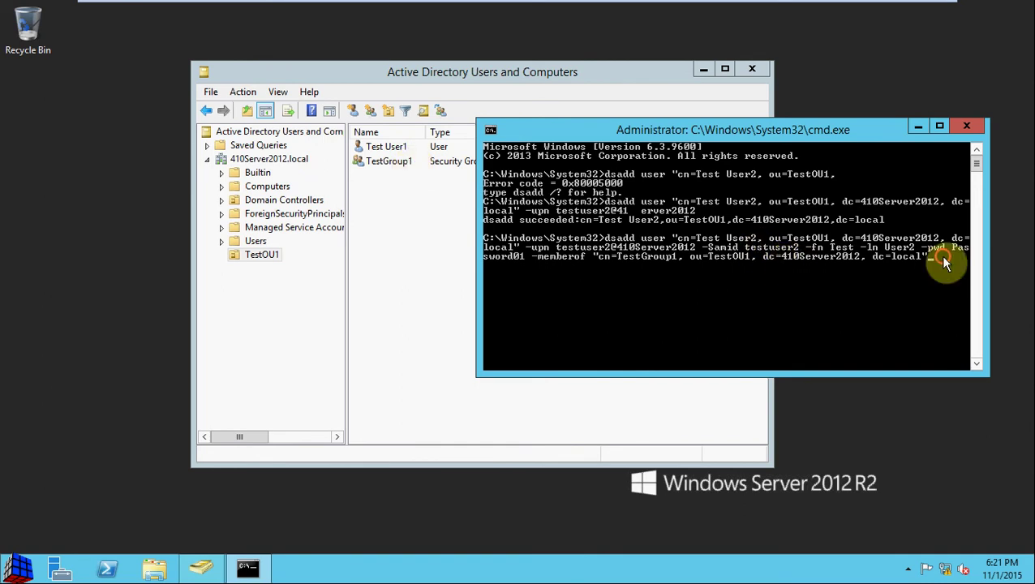
Run the dsadd command, then refresh TestOU1 so Test User2 appears, and select it.
{"action": "key", "text": "Return"}
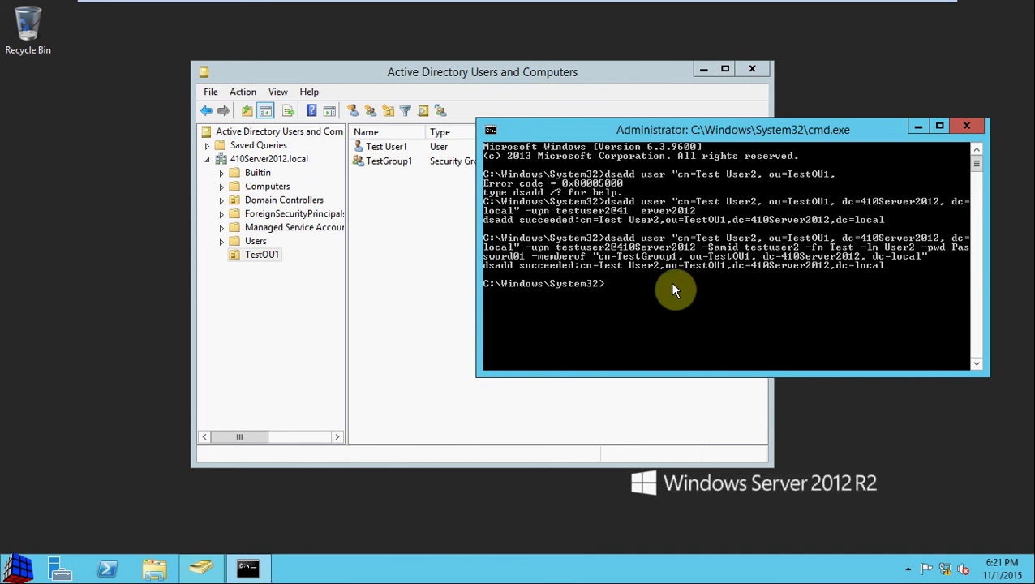
{"action": "left_click", "coordinate": [430, 274]}
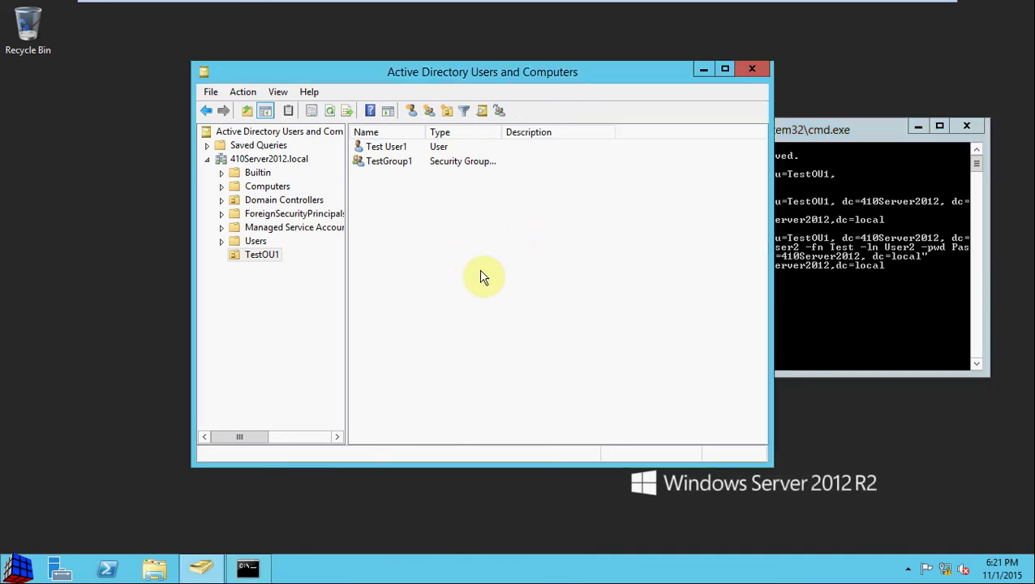
{"action": "key", "text": "F5"}
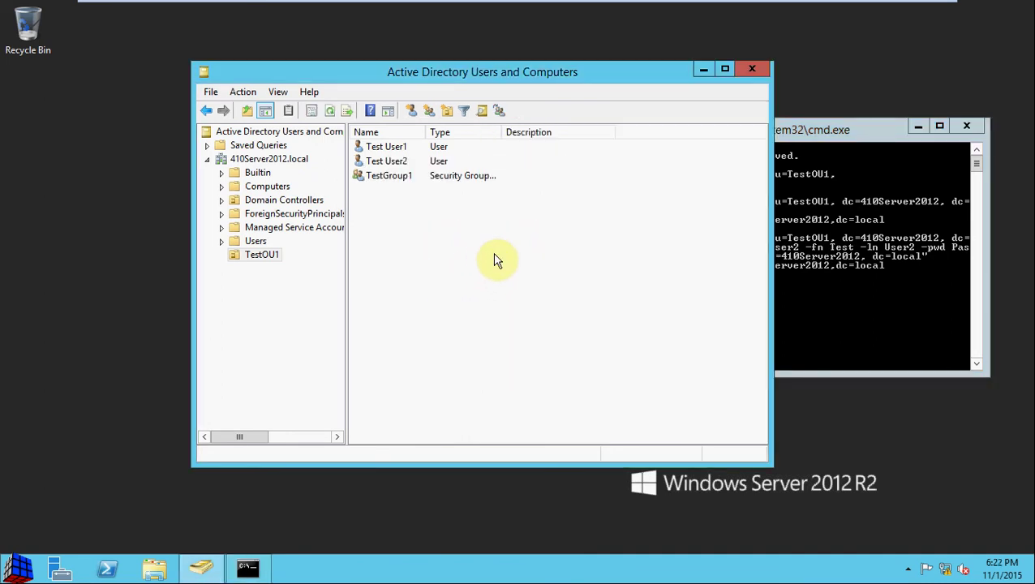
{"action": "left_click", "coordinate": [395, 161]}
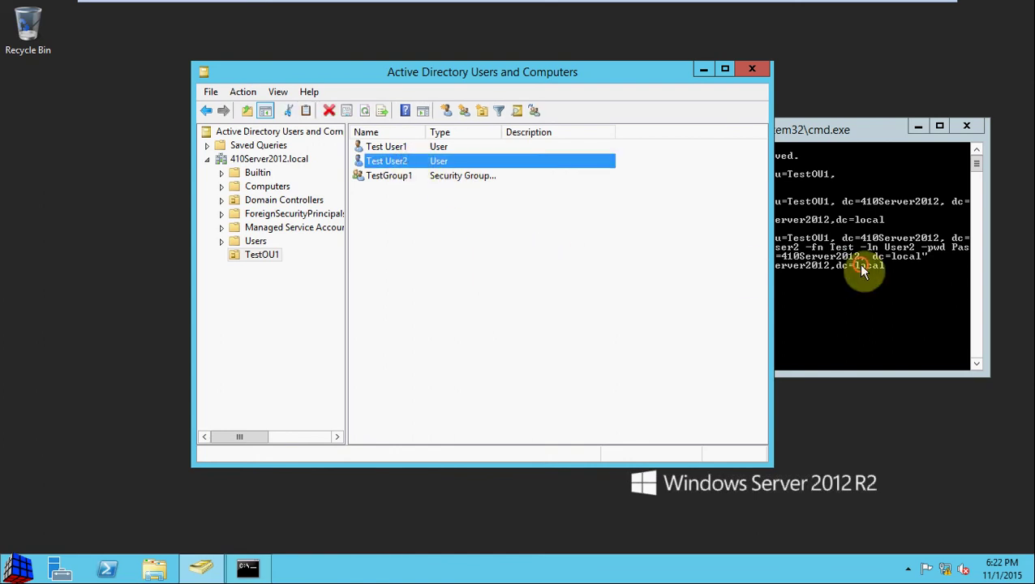
{"action": "left_click", "coordinate": [844, 282]}
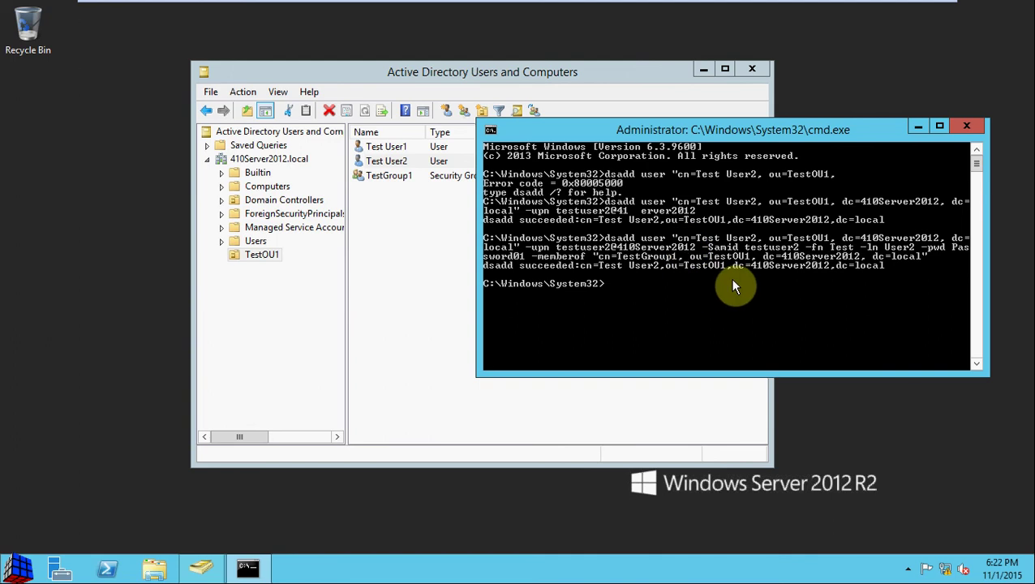
Recall the Test User2 dsadd command and reposition its misplaced quotation mark after cn=.
{"action": "key", "text": "Up"}
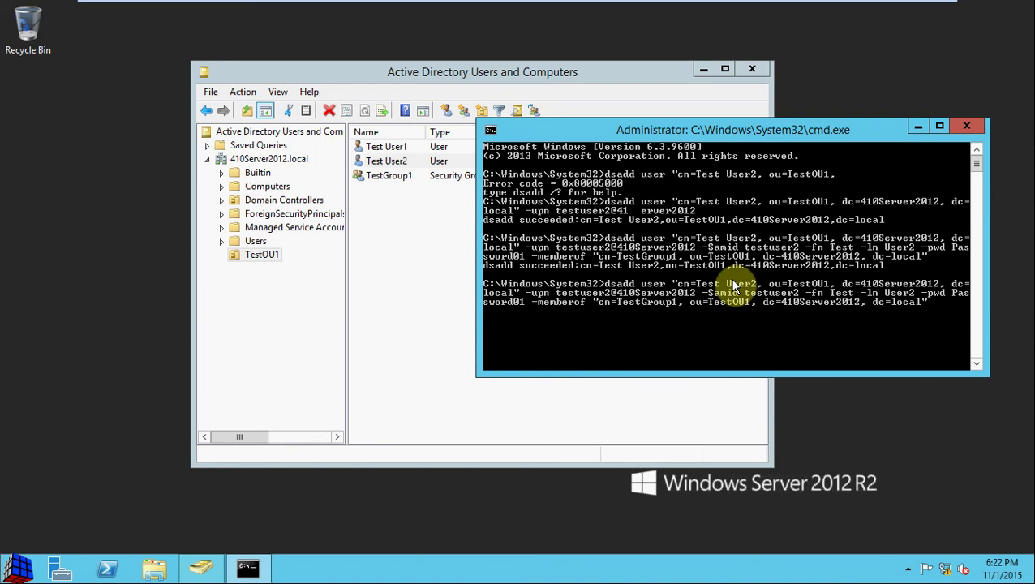
{"action": "key", "text": "Left"}
{"action": "key", "text": "Left"}
{"action": "key", "text": "Left"}
{"action": "key", "text": "Left"}
{"action": "key", "text": "Left"}
{"action": "key", "text": "Left"}
{"action": "key", "text": "Left"}
{"action": "key", "text": "Left"}
{"action": "key", "text": "Left"}
{"action": "key", "text": "Left"}
{"action": "key", "text": "Left"}
{"action": "key", "text": "Left"}
{"action": "key", "text": "Left"}
{"action": "key", "text": "Left"}
{"action": "key", "text": "Left"}
{"action": "key", "text": "Left"}
{"action": "key", "text": "Left"}
{"action": "key", "text": "Left"}
{"action": "key", "text": "Left"}
{"action": "key", "text": "Left"}
{"action": "key", "text": "Left"}
{"action": "key", "text": "Left"}
{"action": "key", "text": "Left"}
{"action": "key", "text": "Left"}
{"action": "key", "text": "Left"}
{"action": "key", "text": "Left"}
{"action": "key", "text": "BackSpace"}
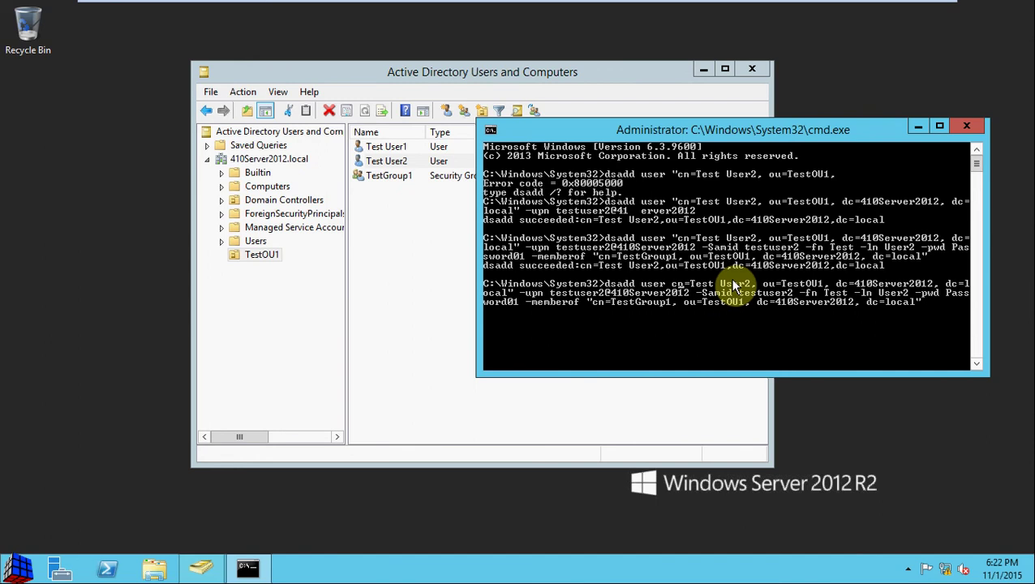
{"action": "type", "text": "\""}
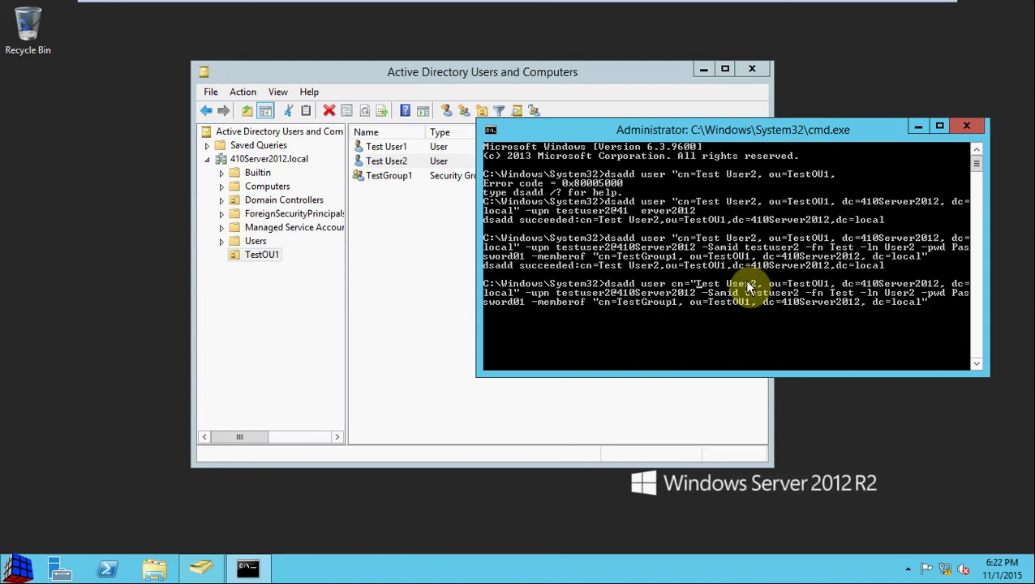
Close the Command Prompt and check Test User2's first and last name in its properties.
{"action": "left_click", "coordinate": [966, 127]}
{"action": "left_click", "coordinate": [563, 286]}
{"action": "left_click", "coordinate": [415, 164]}
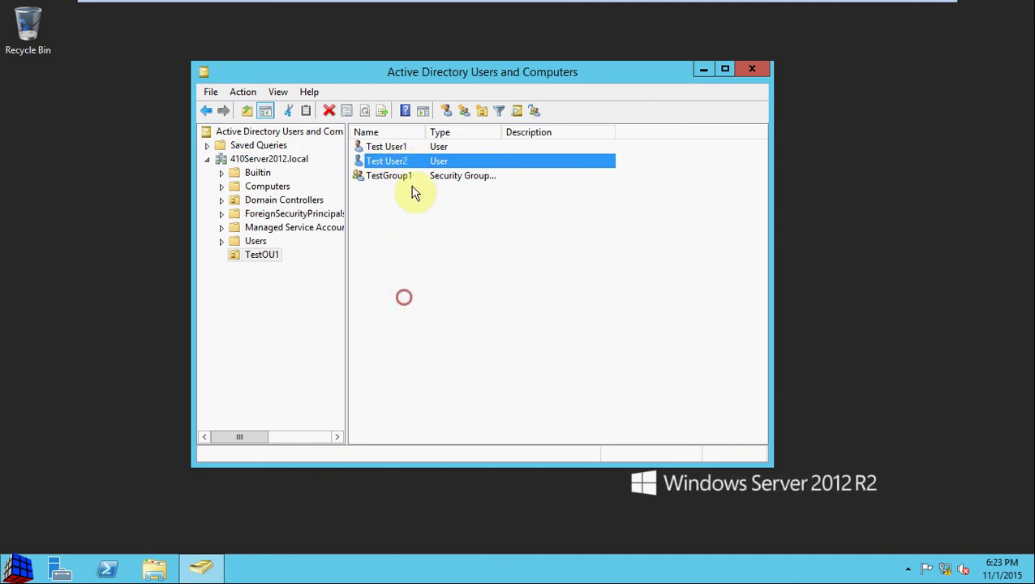
{"action": "double_click", "coordinate": [405, 163]}
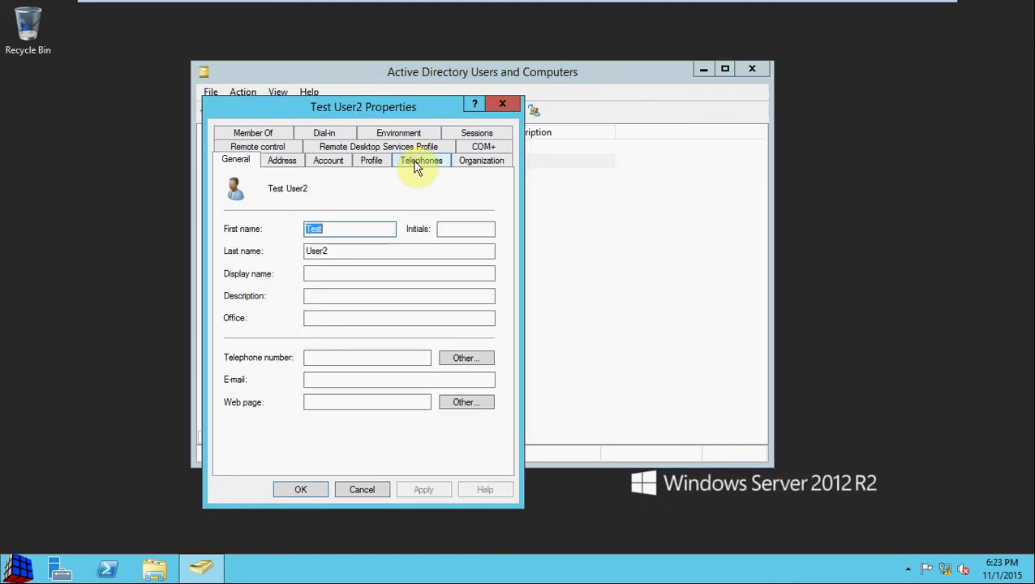
{"action": "left_click", "coordinate": [364, 229]}
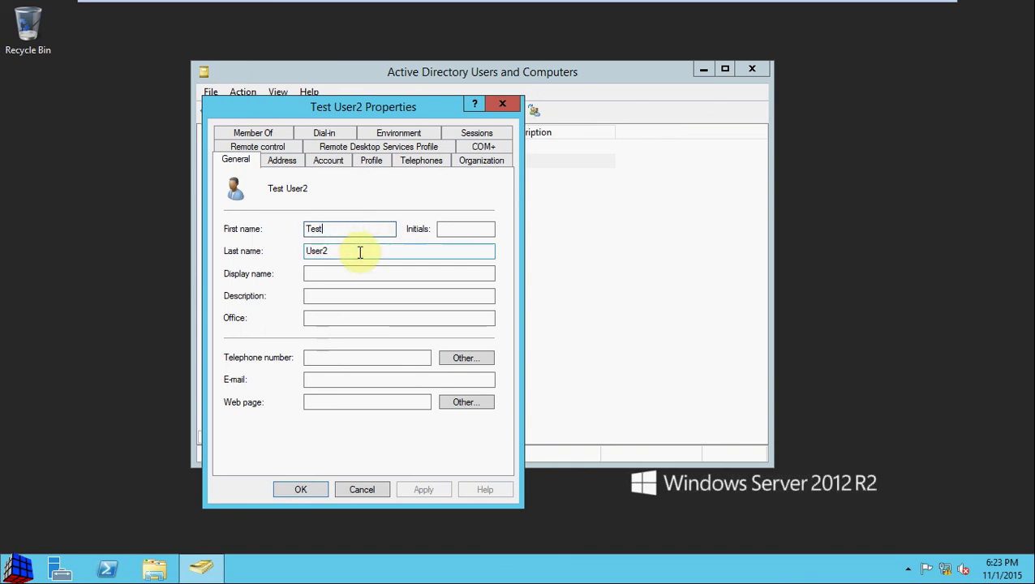
{"action": "left_click", "coordinate": [358, 250]}
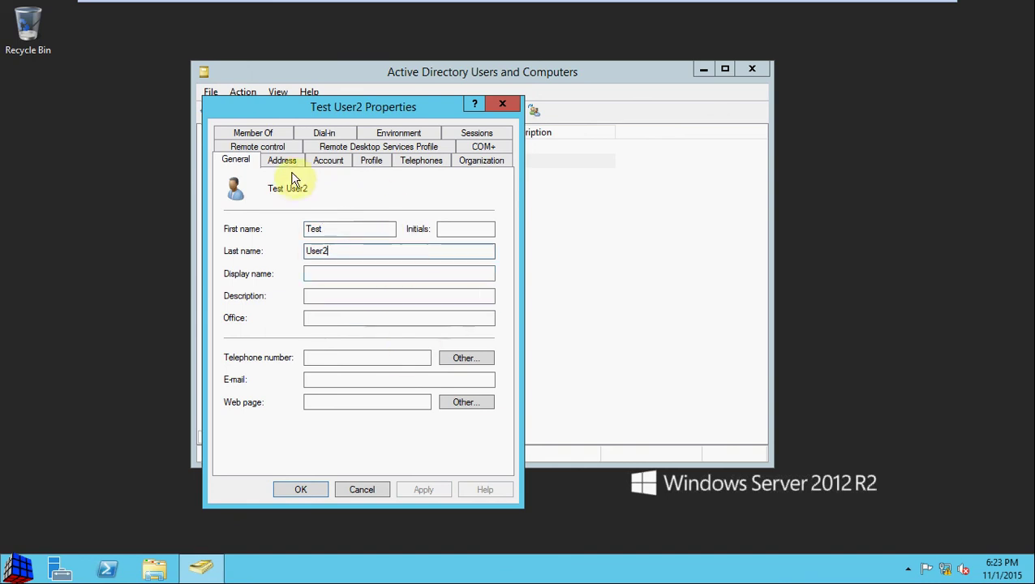
Verify Test User2 is a member of TestGroup1, then close the properties without changes.
{"action": "left_click", "coordinate": [274, 133]}
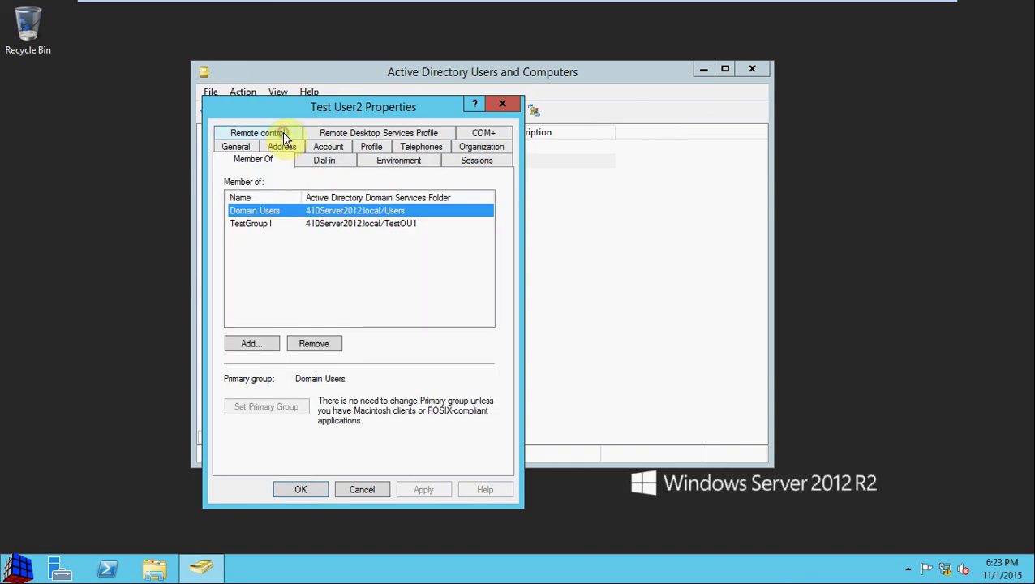
{"action": "left_click", "coordinate": [272, 225]}
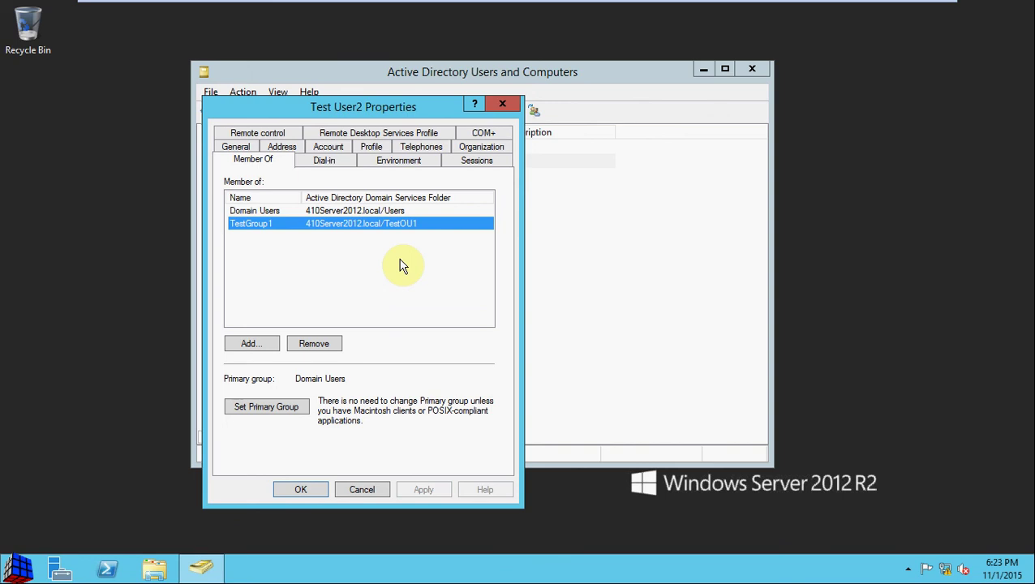
{"action": "left_click", "coordinate": [439, 253]}
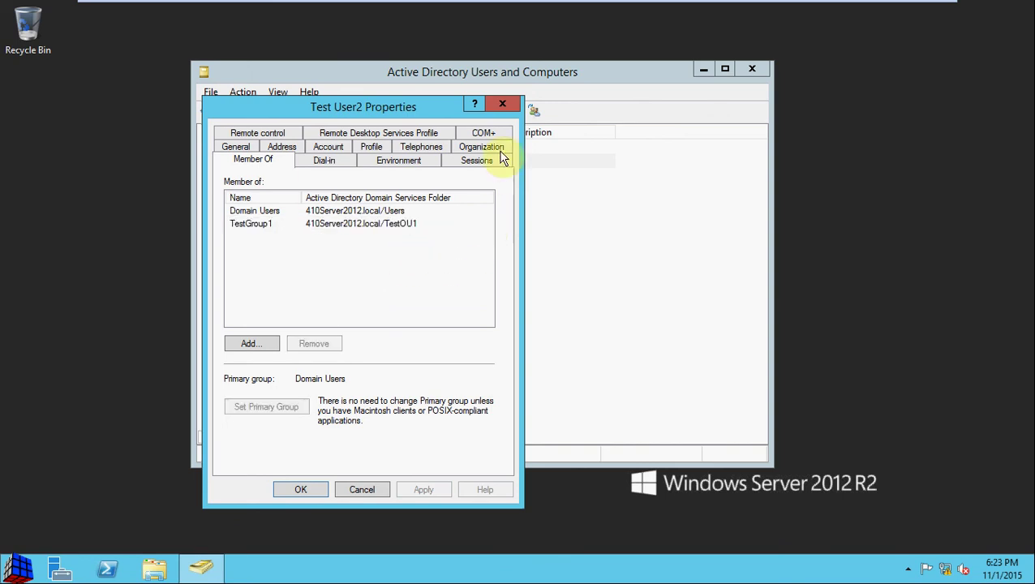
{"action": "left_click", "coordinate": [504, 108]}
{"action": "left_click", "coordinate": [561, 238]}
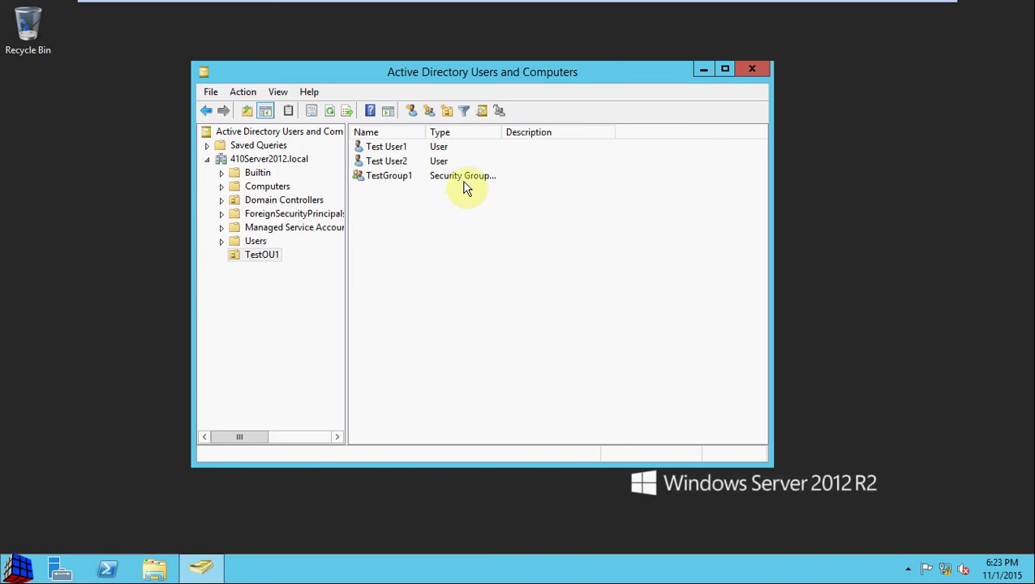
On Test User2's Account tab (logon name testuser2), enable Password never expires.
{"action": "double_click", "coordinate": [394, 162]}
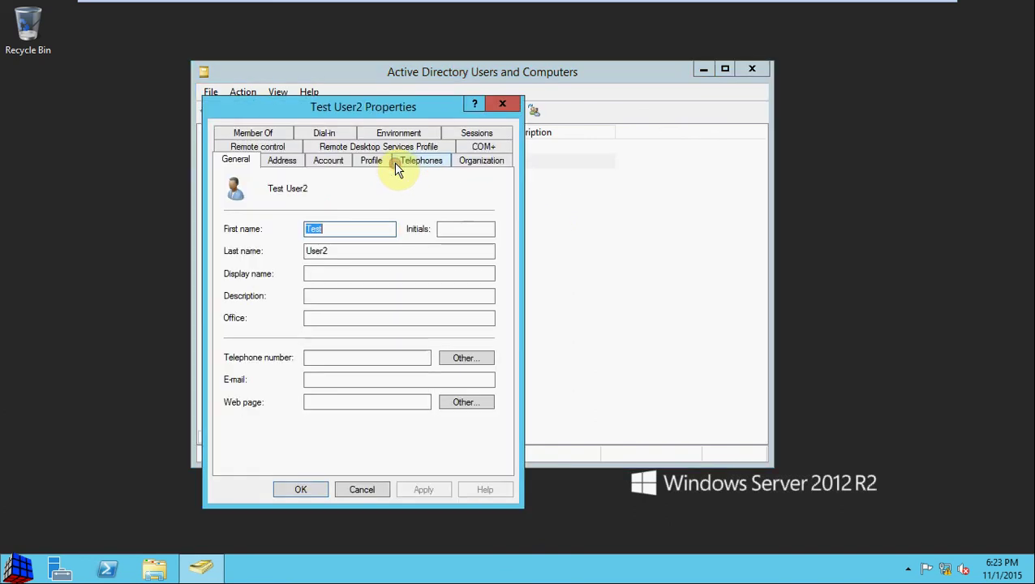
{"action": "left_click", "coordinate": [317, 162]}
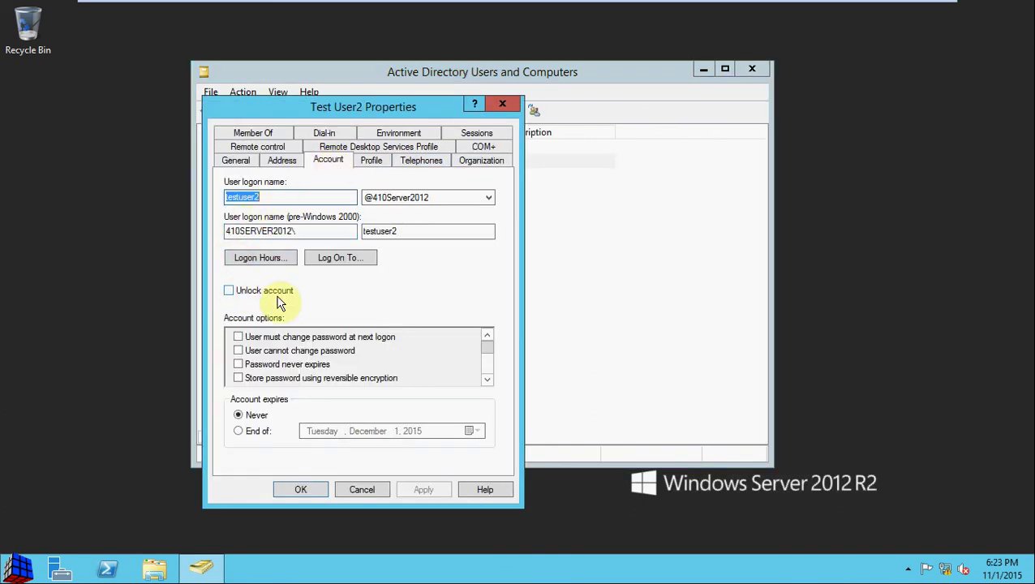
{"action": "left_click", "coordinate": [327, 199]}
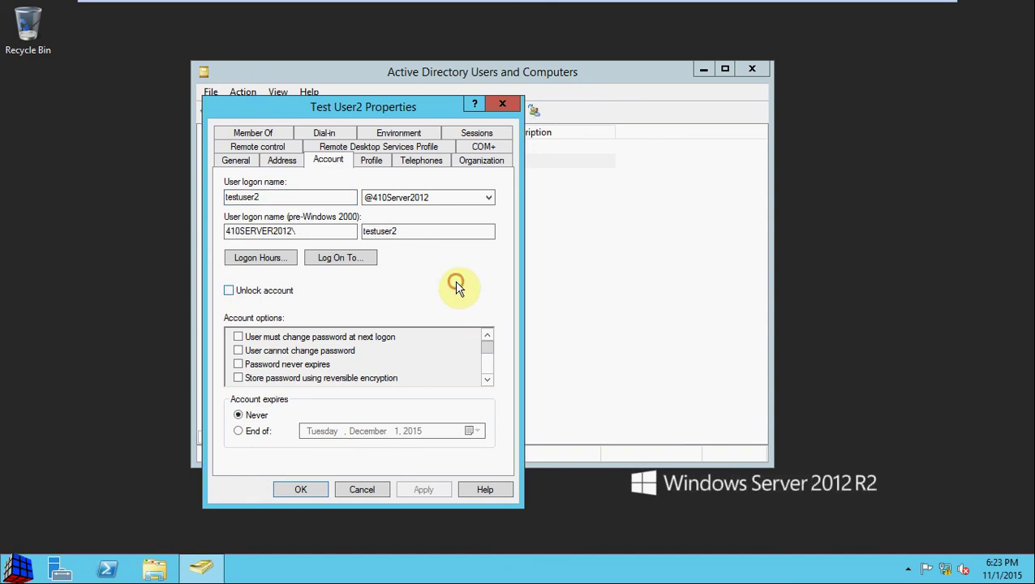
{"action": "left_click", "coordinate": [278, 292]}
{"action": "left_click", "coordinate": [279, 292]}
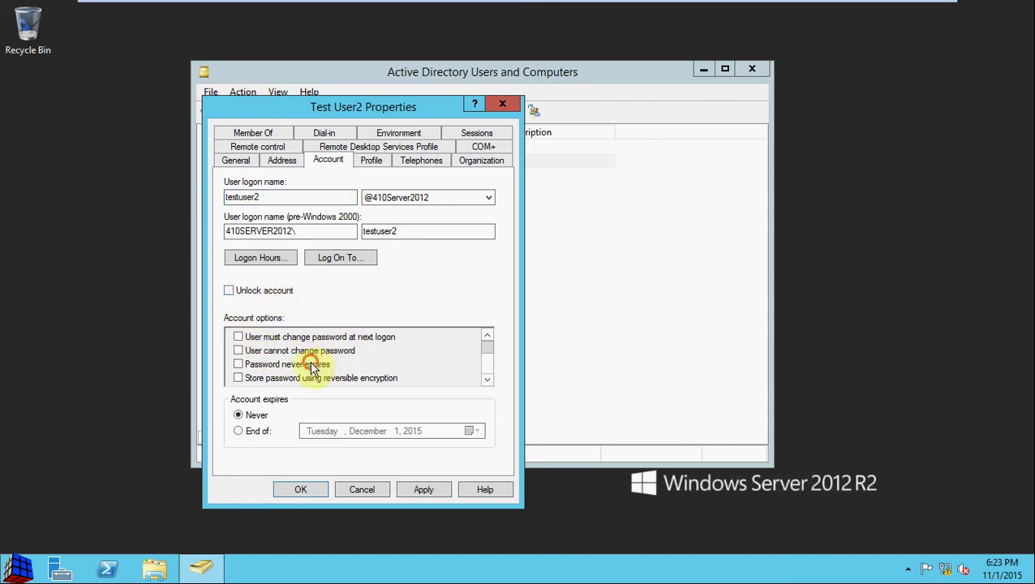
{"action": "left_click", "coordinate": [239, 365]}
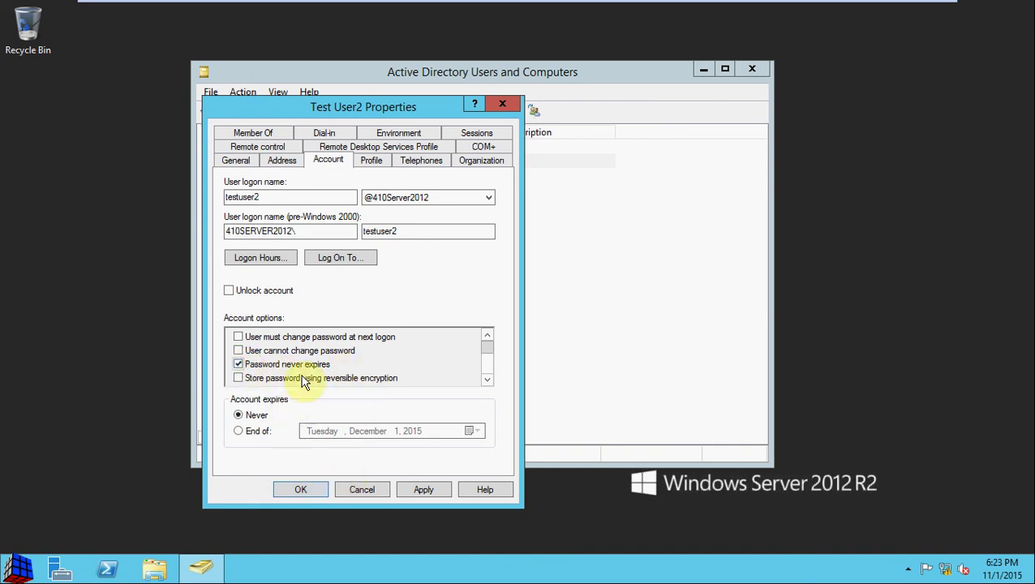
Confirm Test User2's properties with OK and deselect it in the TestOU1 list.
{"action": "left_click", "coordinate": [308, 491]}
{"action": "left_click", "coordinate": [459, 328]}
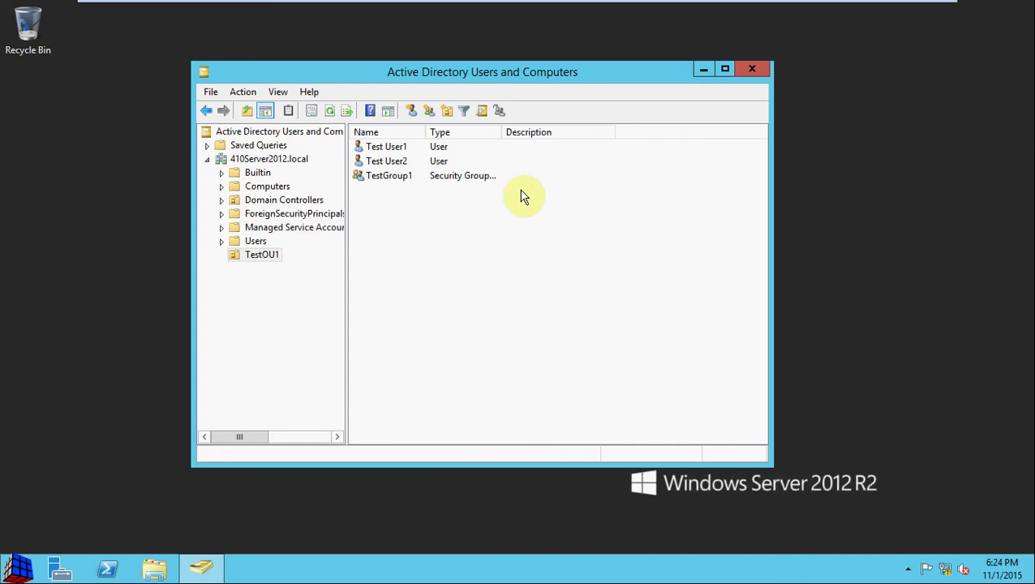